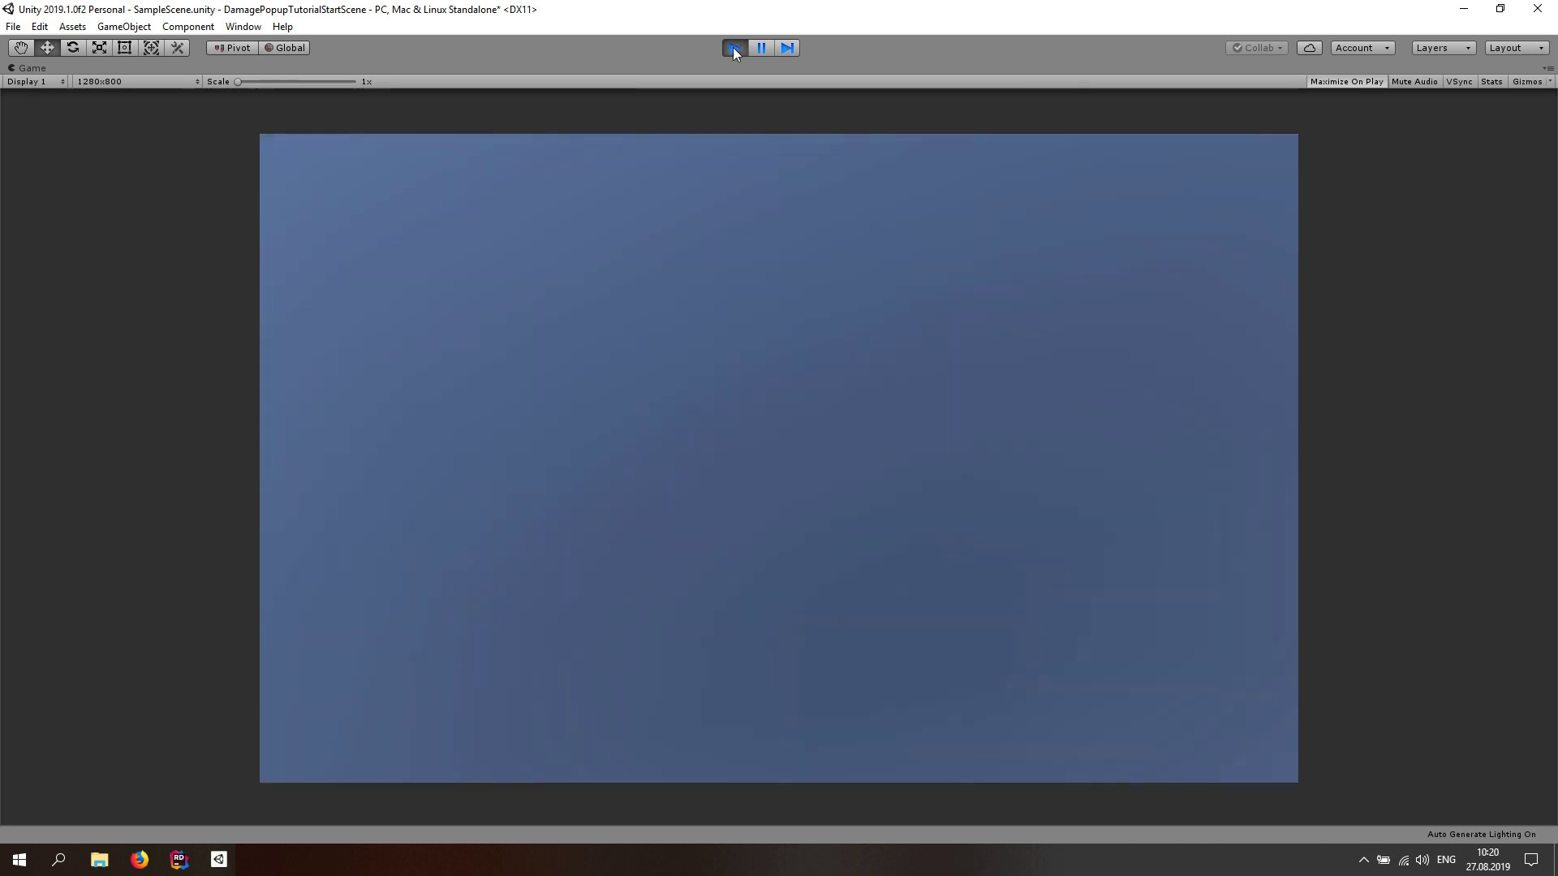
- Exit Play mode to end the zombie walking demo
click(733, 47)
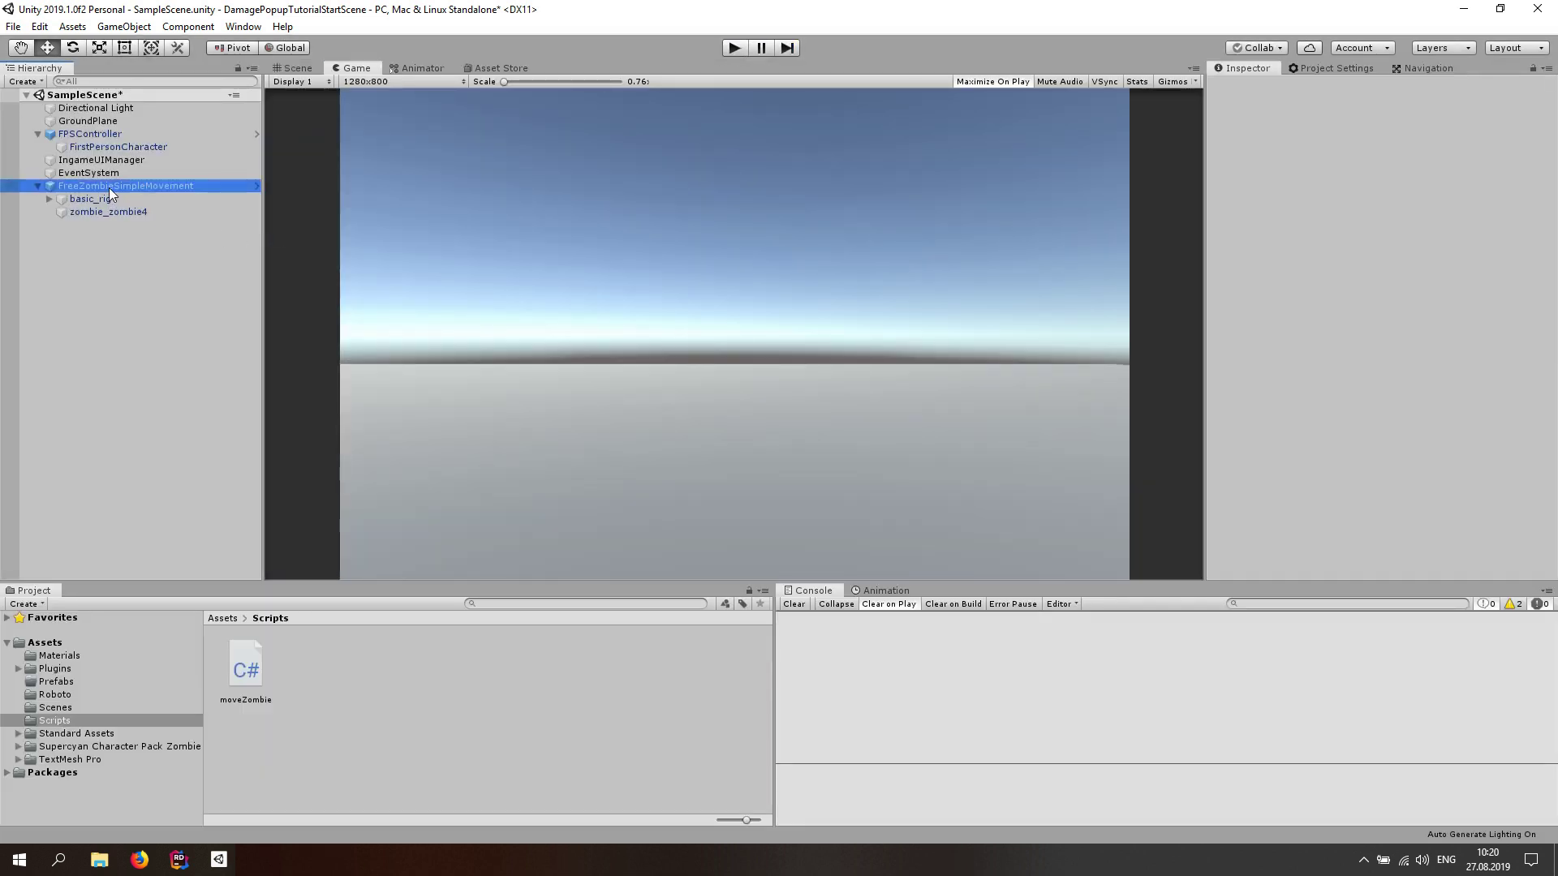
- Open moveZombie.cs in Visual Studio and review its Update rotation line and radius field
double_click(1386, 416)
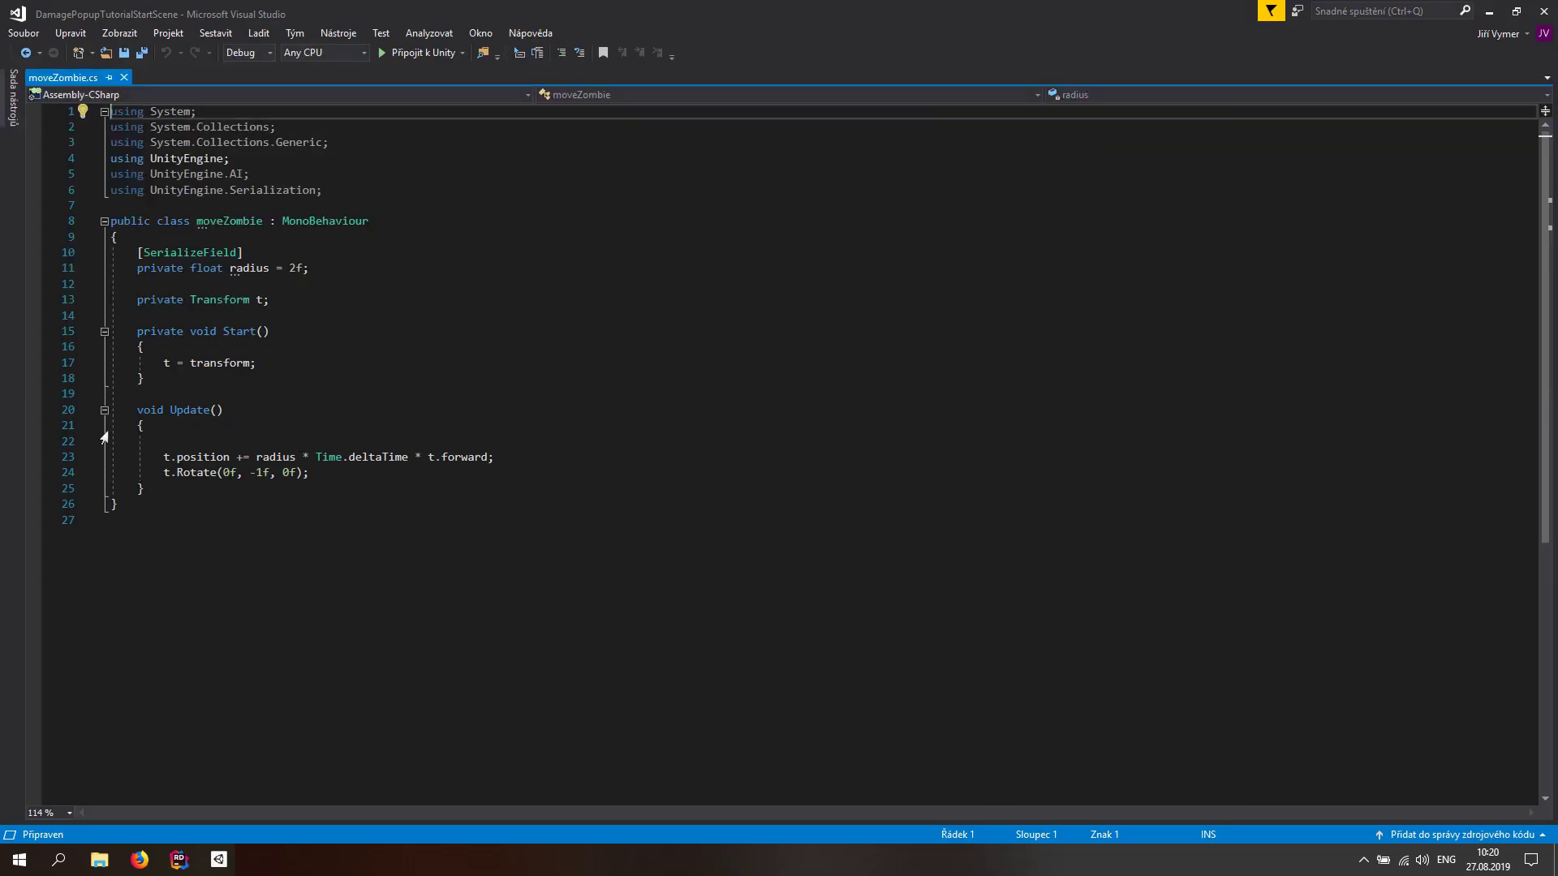
mouse_move(160, 457)
mouse_down()
mouse_move(496, 457)
mouse_move(157, 472)
mouse_up()
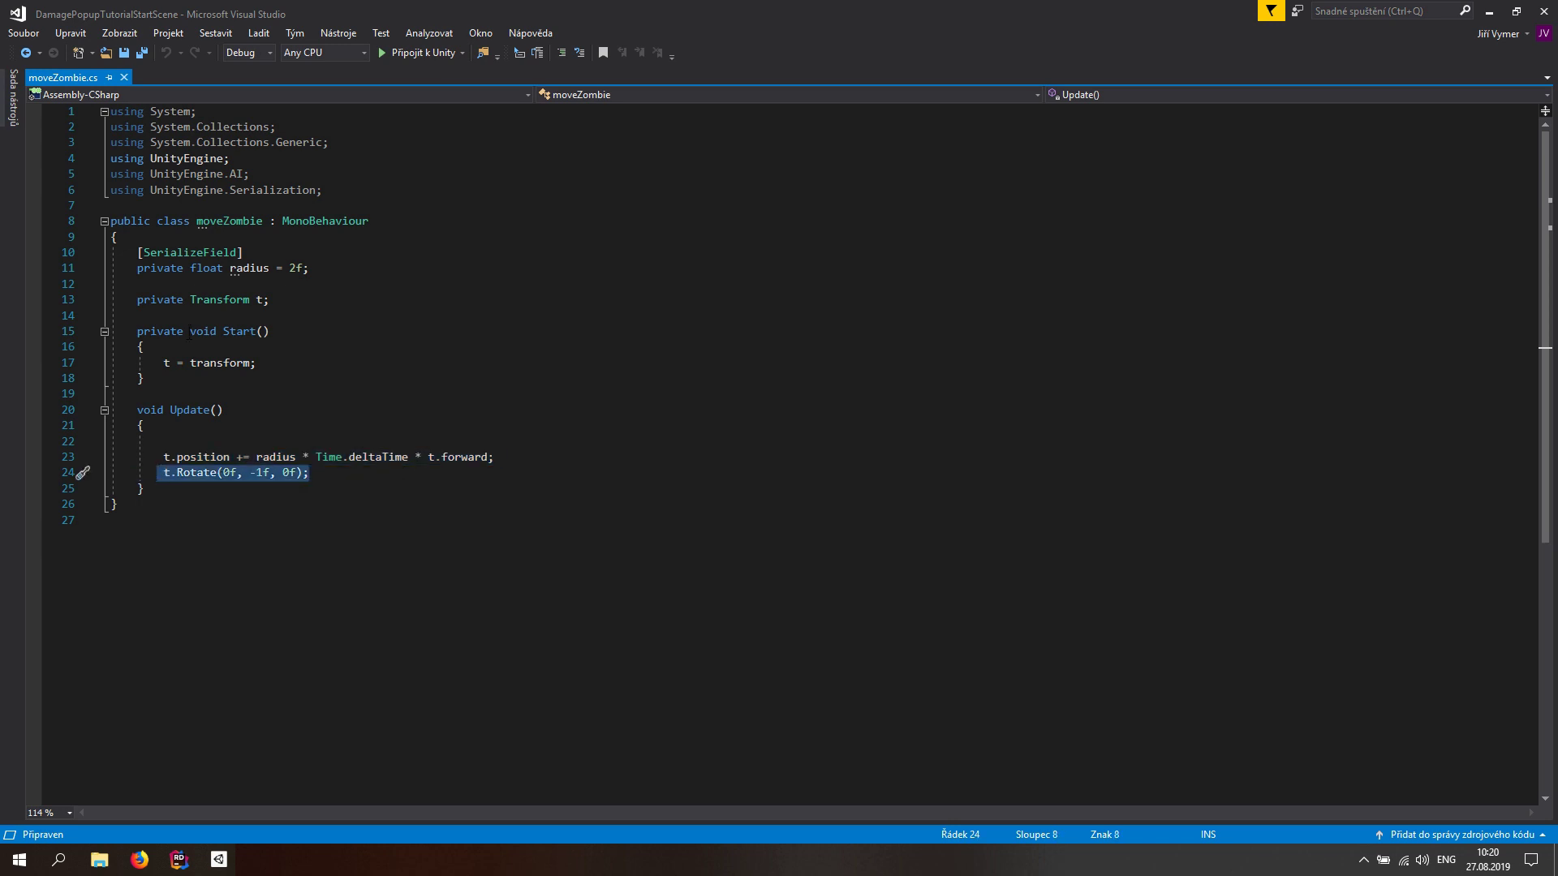
click(721, 284)
key(Up)
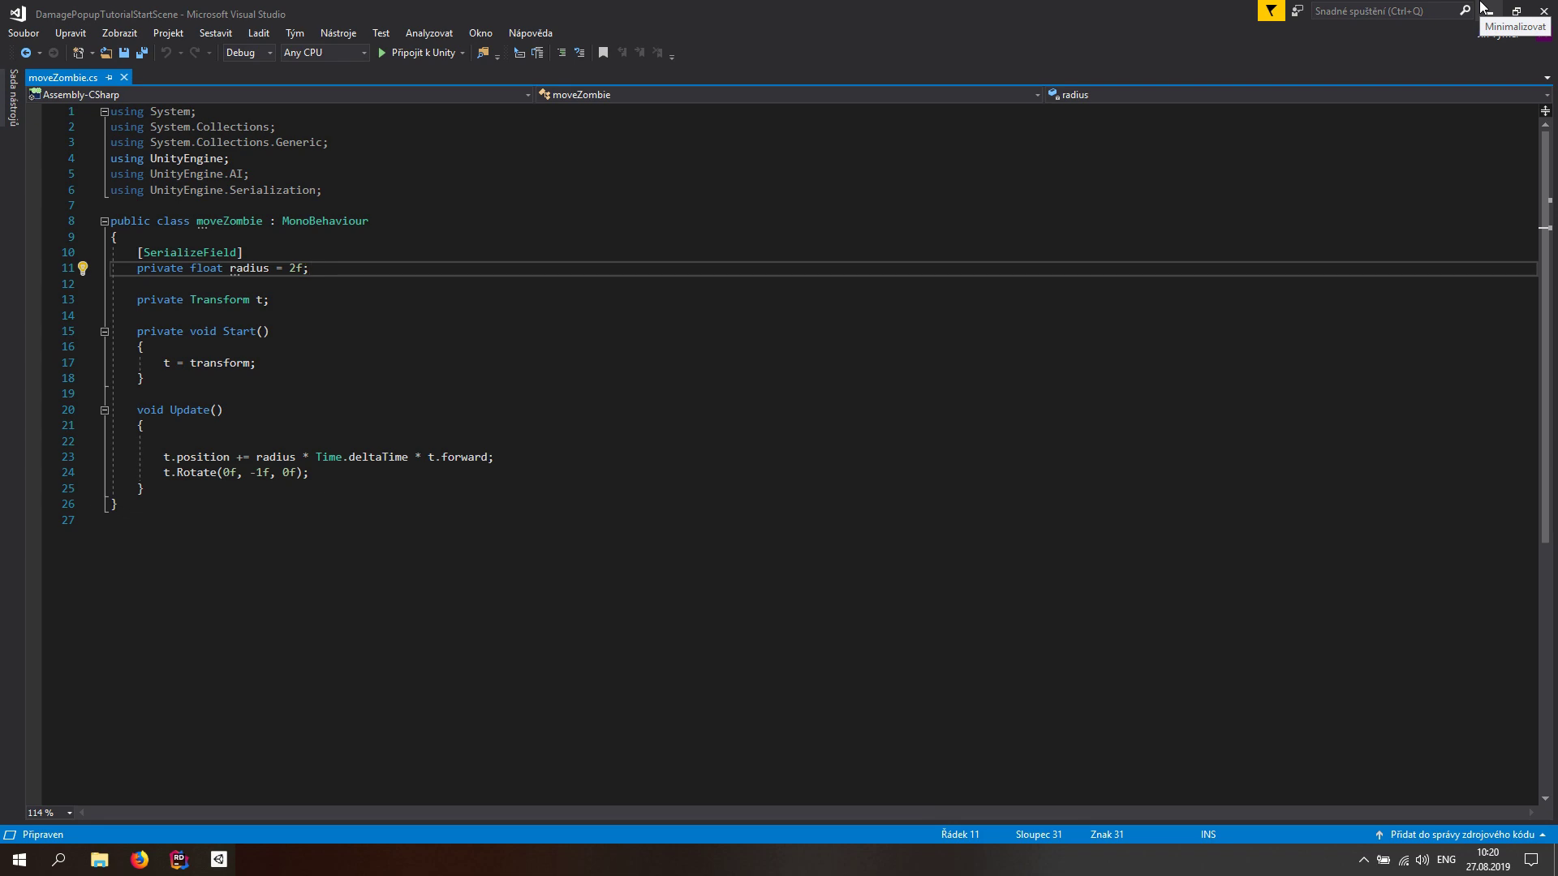
click(1484, 10)
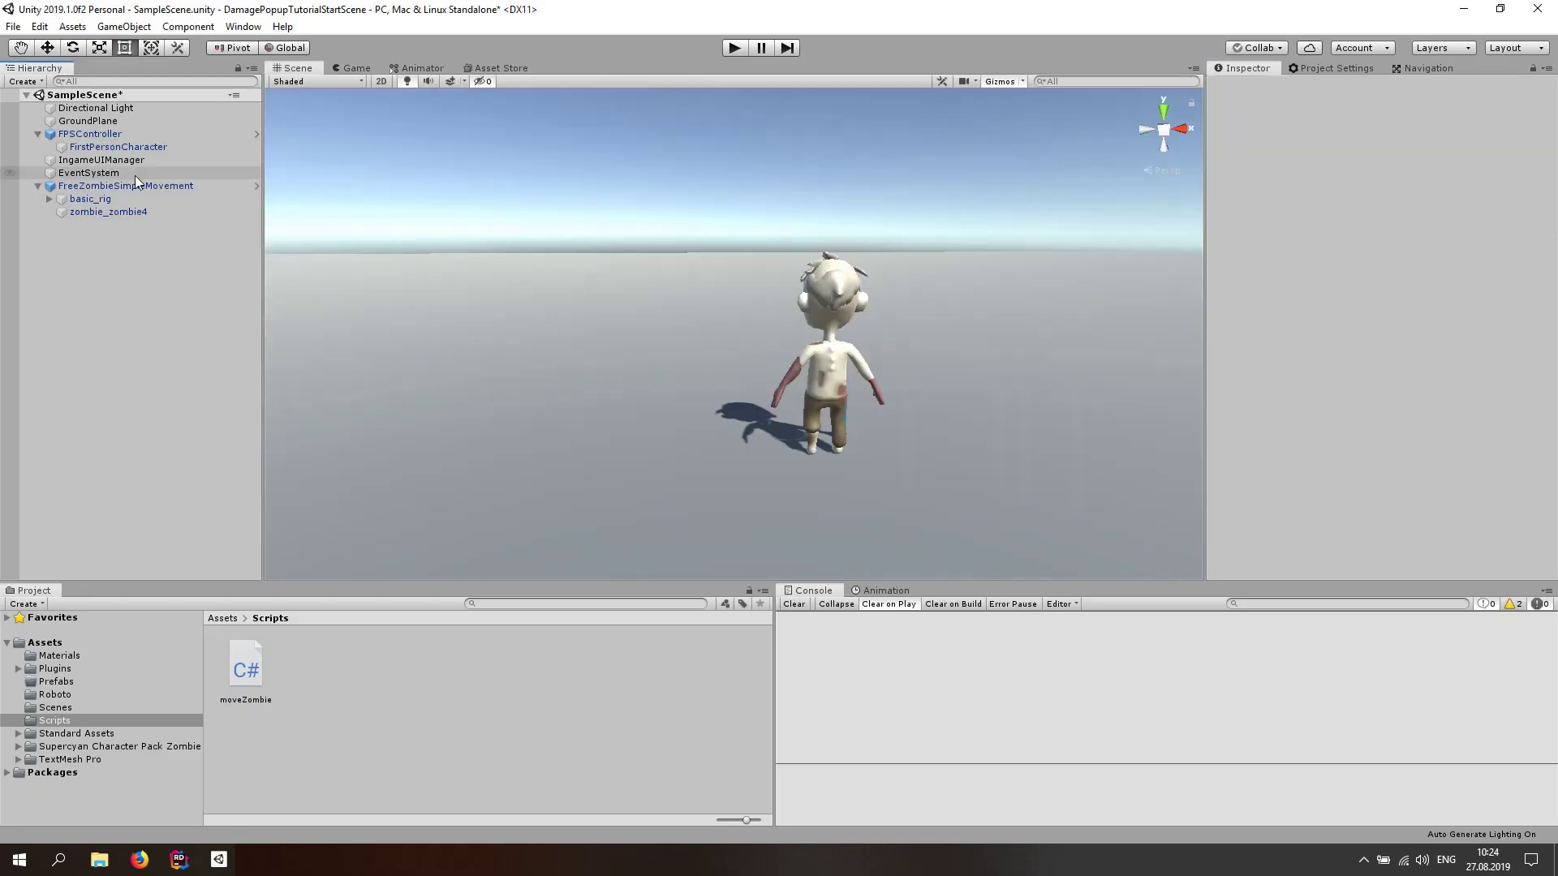
- Create an empty child under FreeZombieSimpleMovement named DamagePopupParent
click(123, 185)
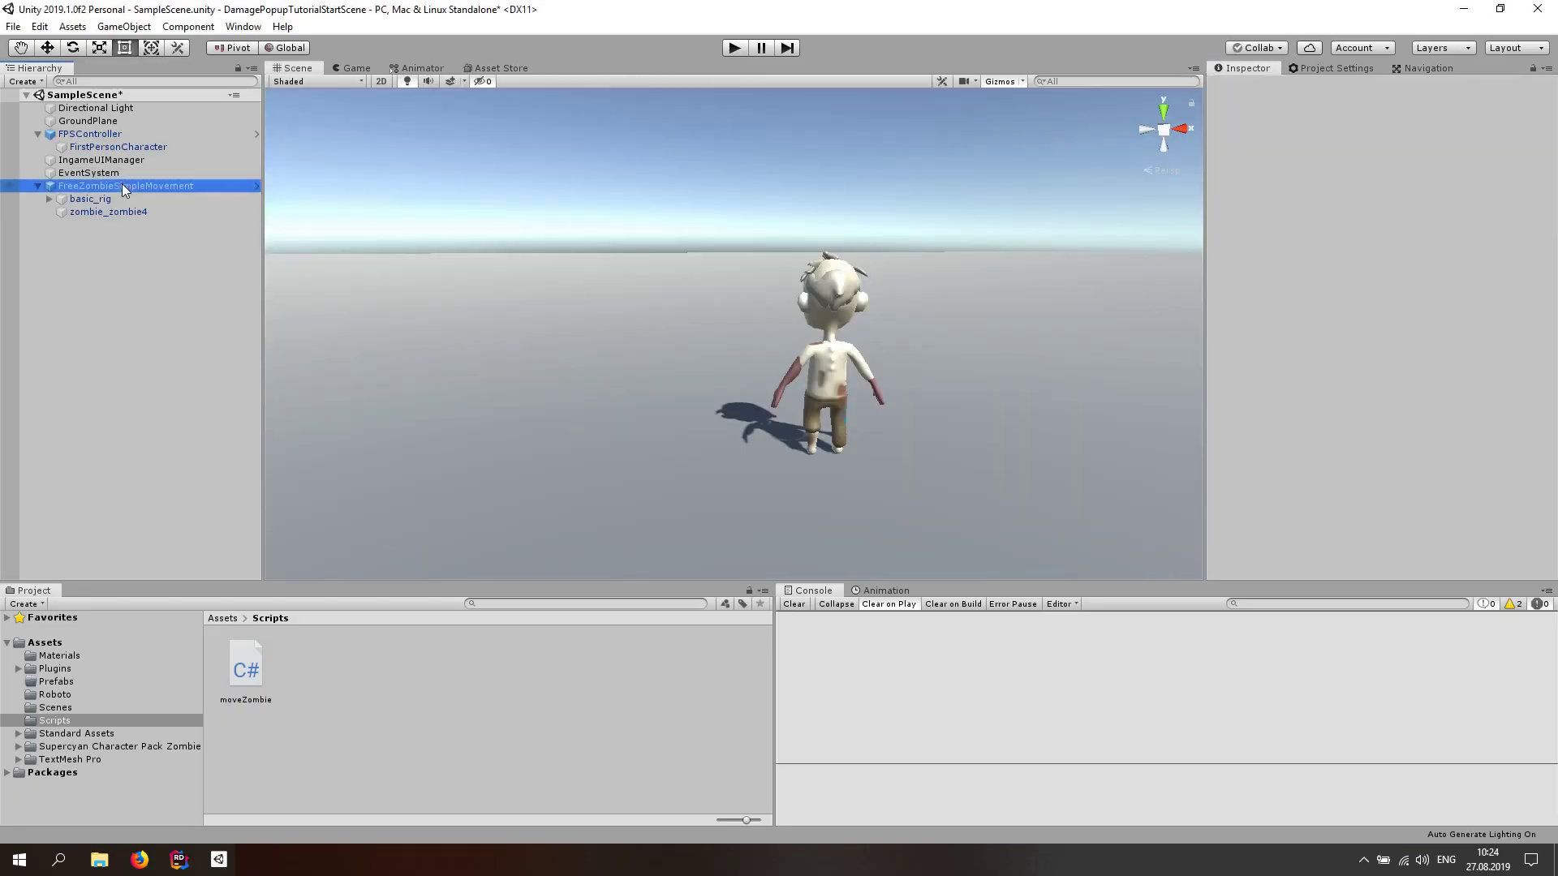
right_click(122, 185)
click(557, 376)
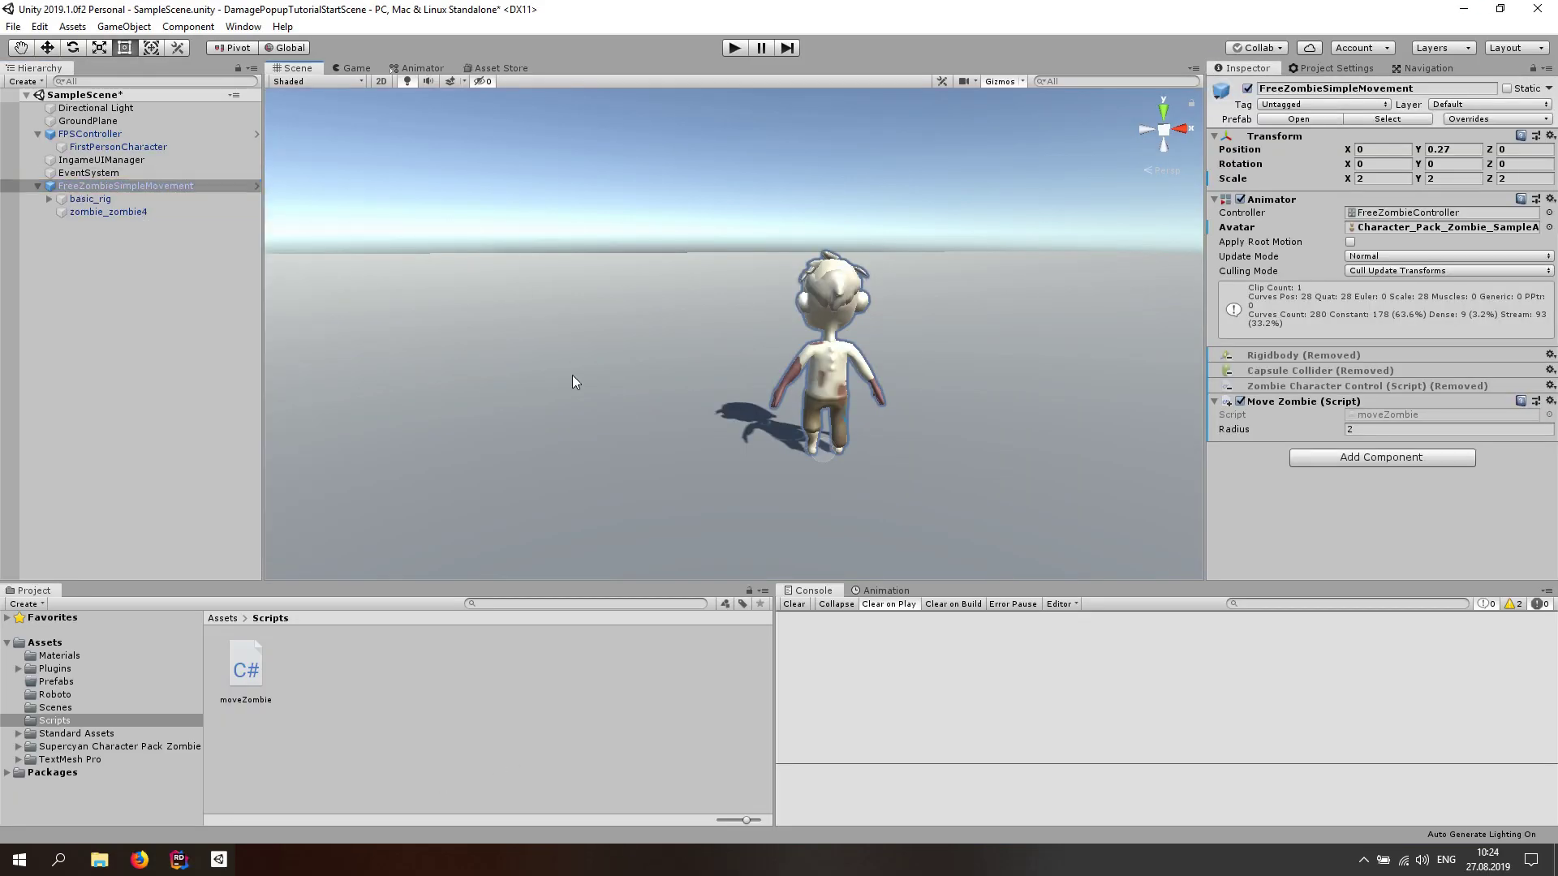
double_click(135, 186)
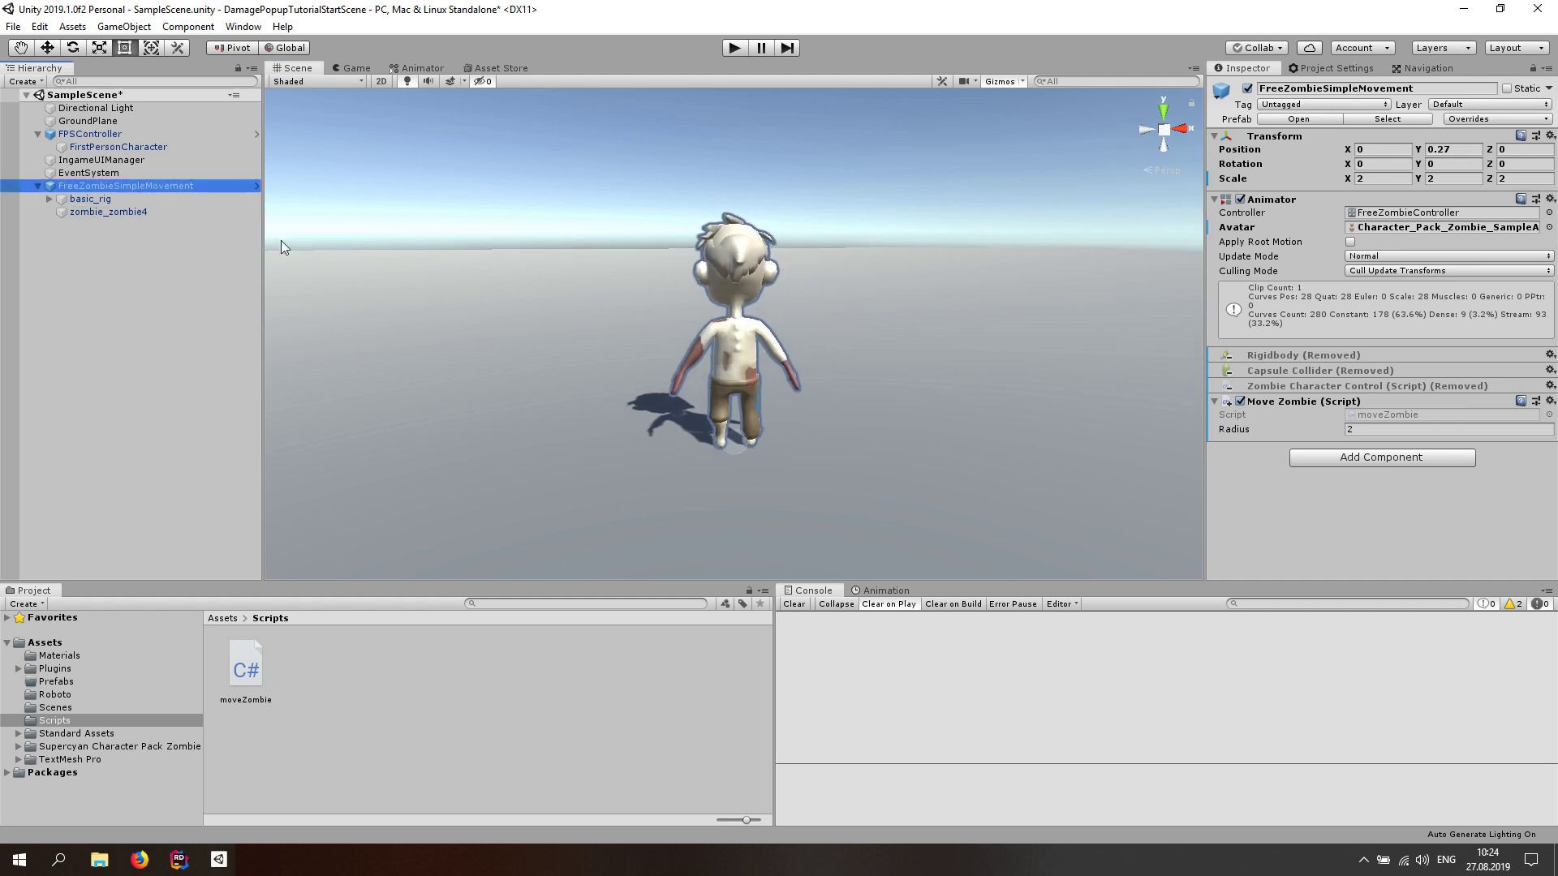
right_click(134, 185)
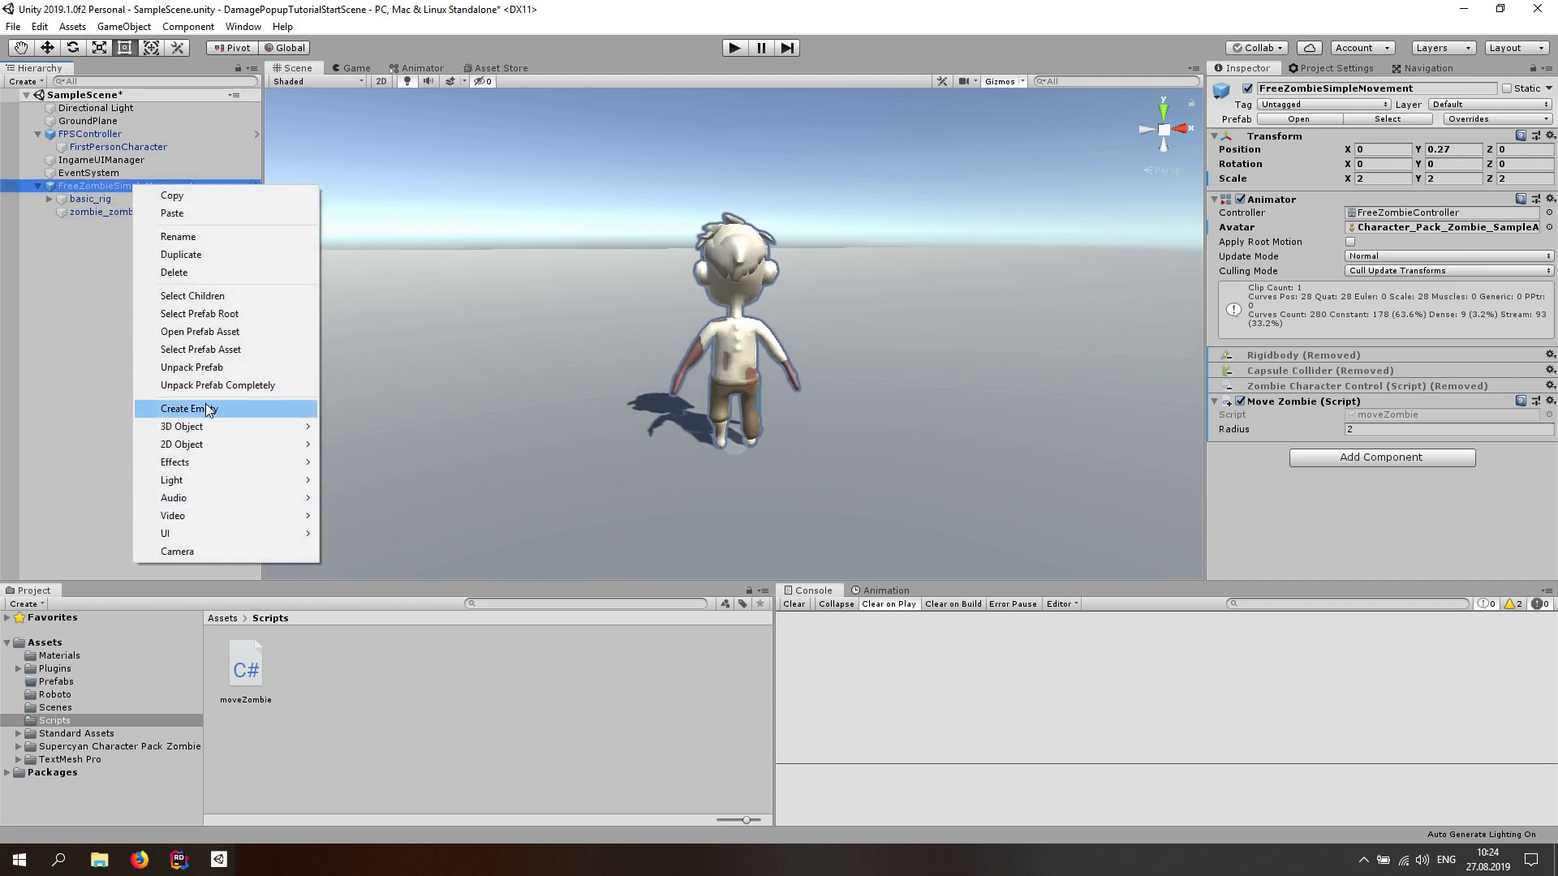
click(205, 406)
right_click(126, 224)
click(156, 276)
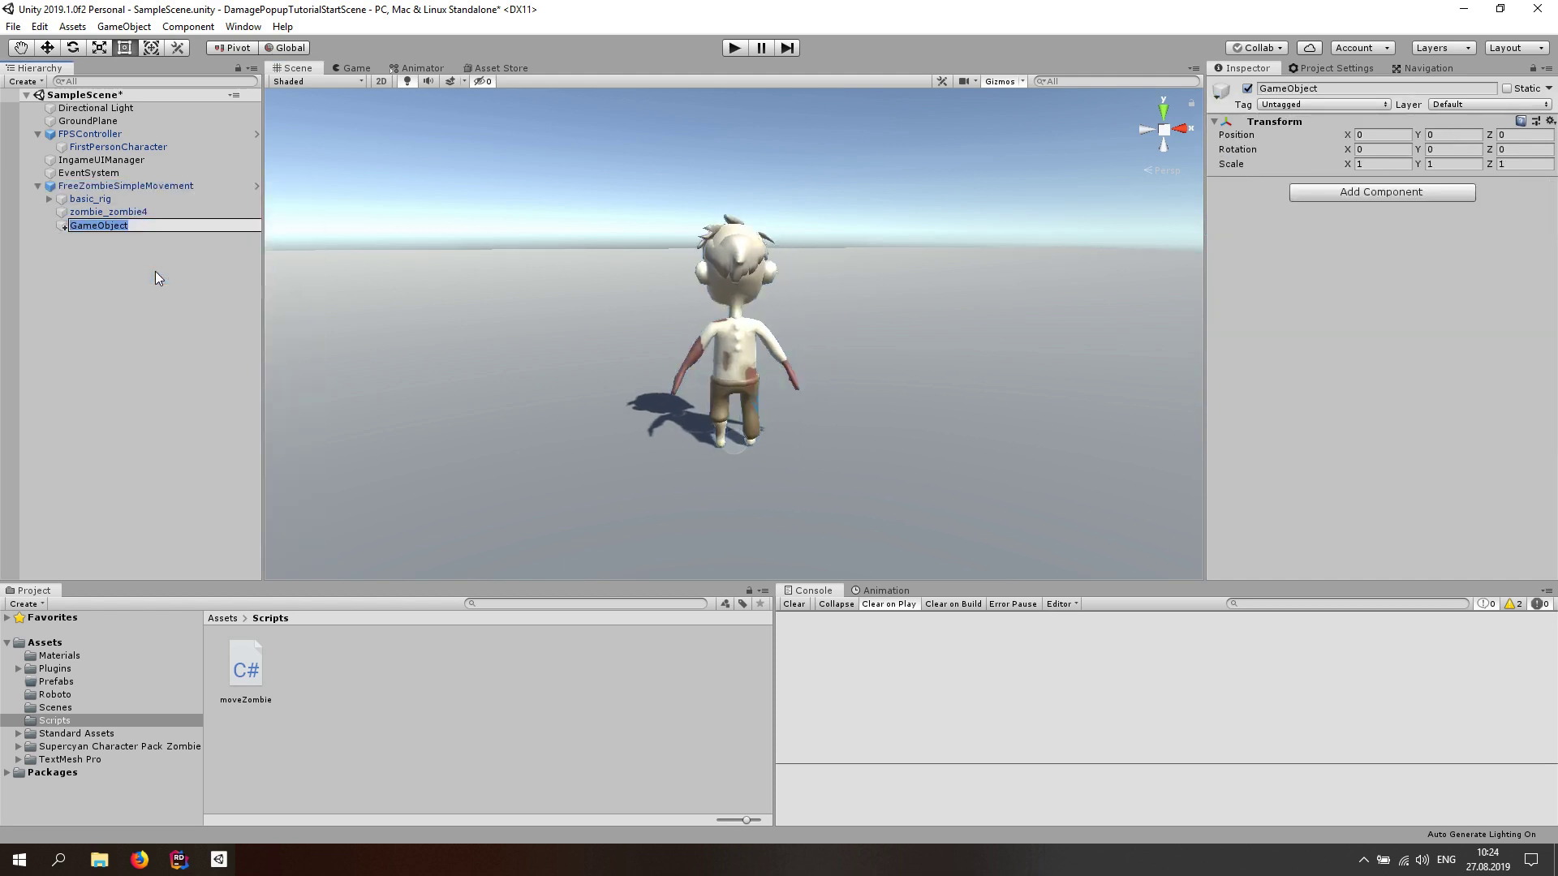
text(DamagePopupParent)
key(Return)
- Raise DamagePopupParent with the Move tool to Y 0.619 above the zombie
double_click(139, 228)
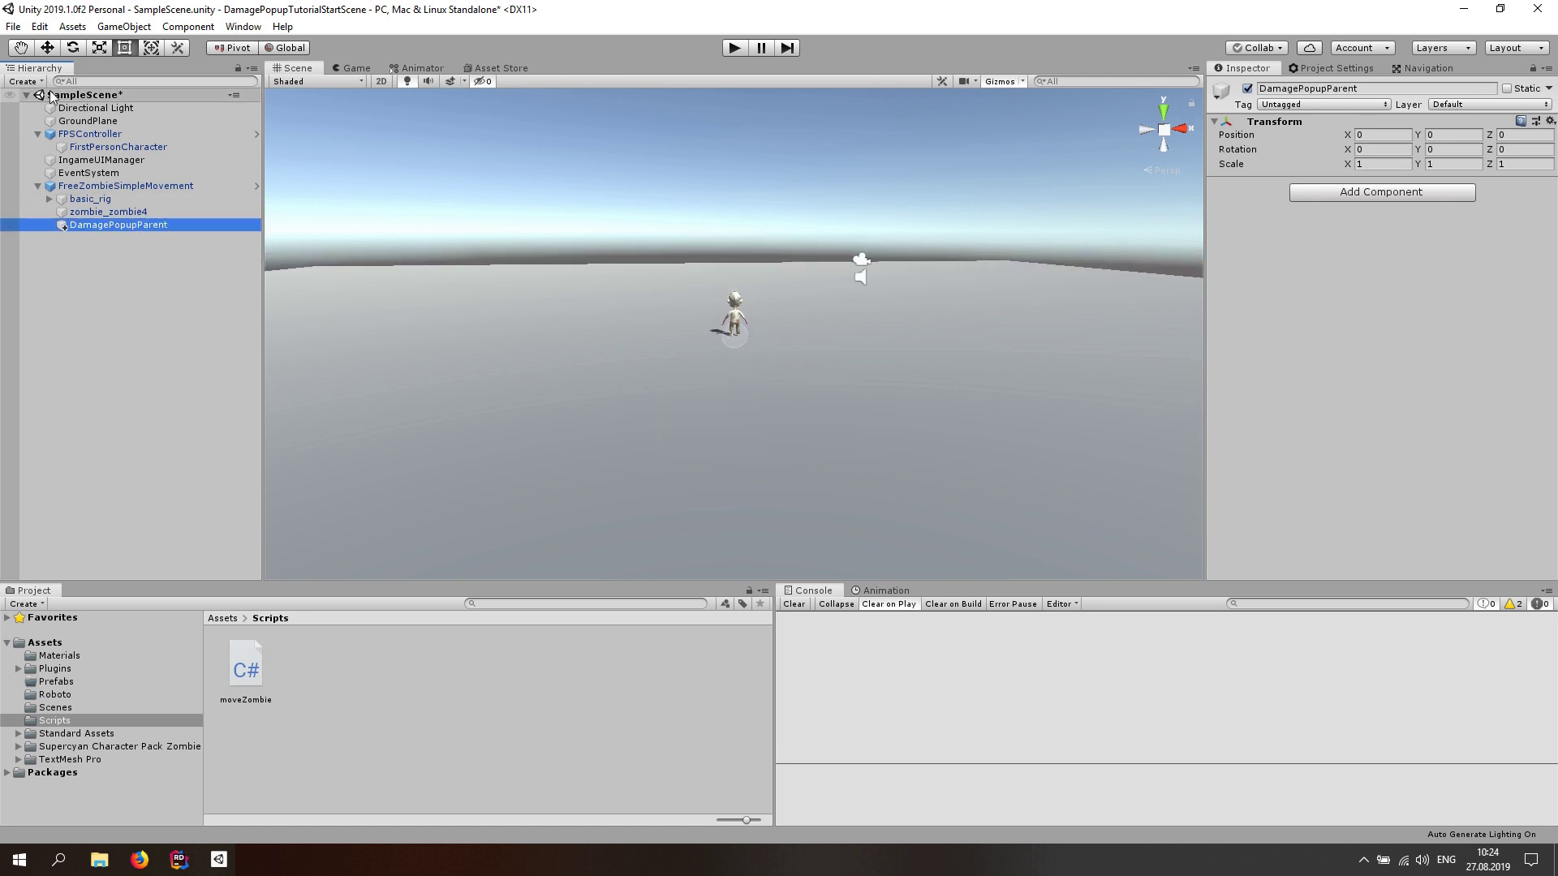
click(47, 47)
scroll(638, 329, up, 10)
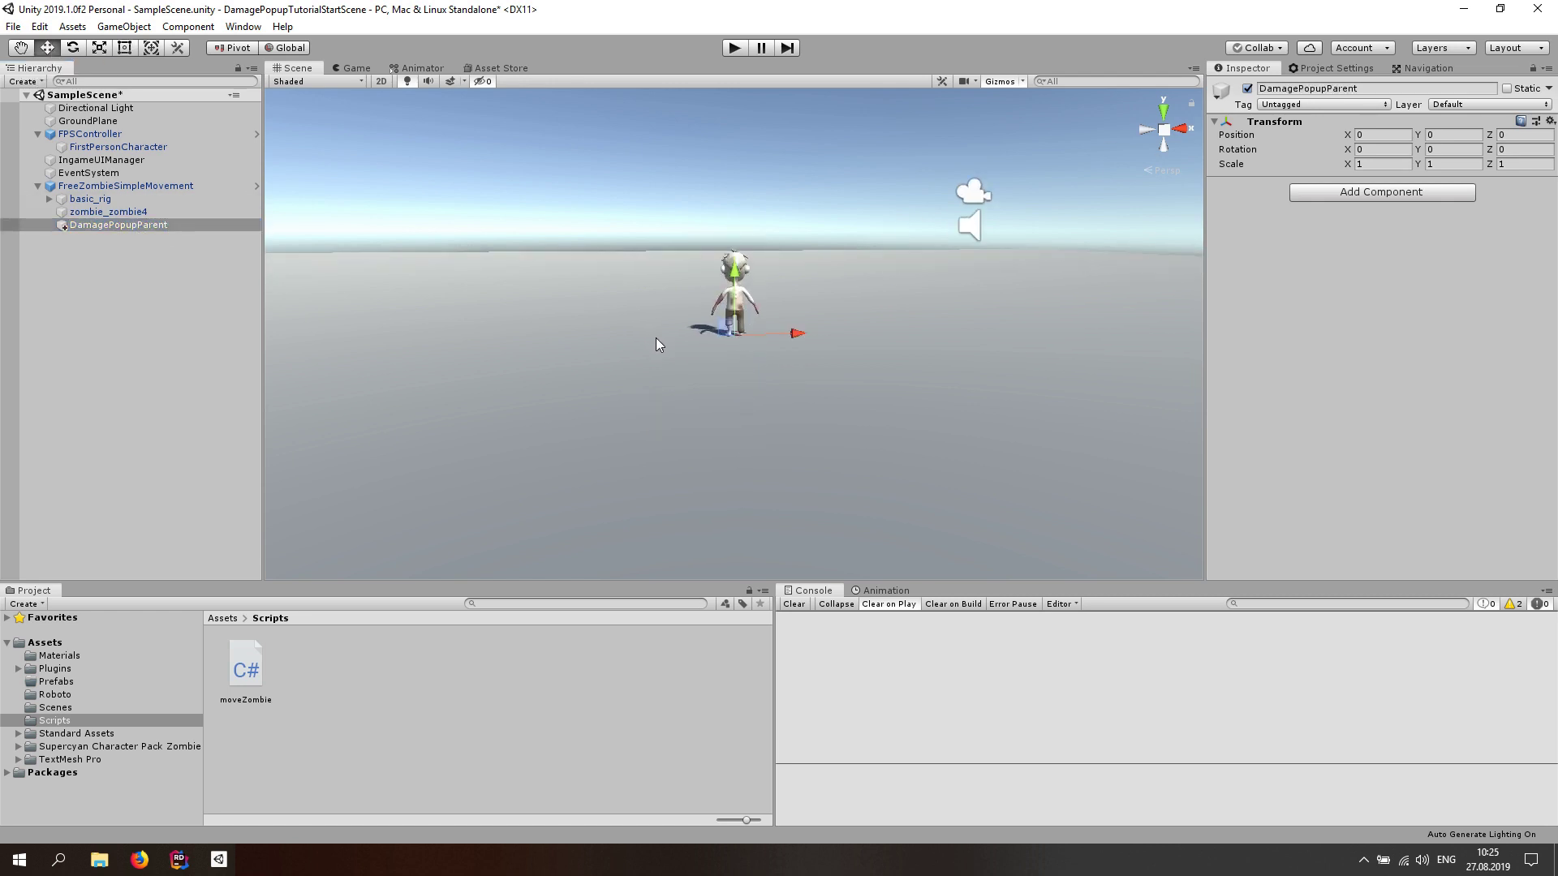
scroll(692, 378, down, 2)
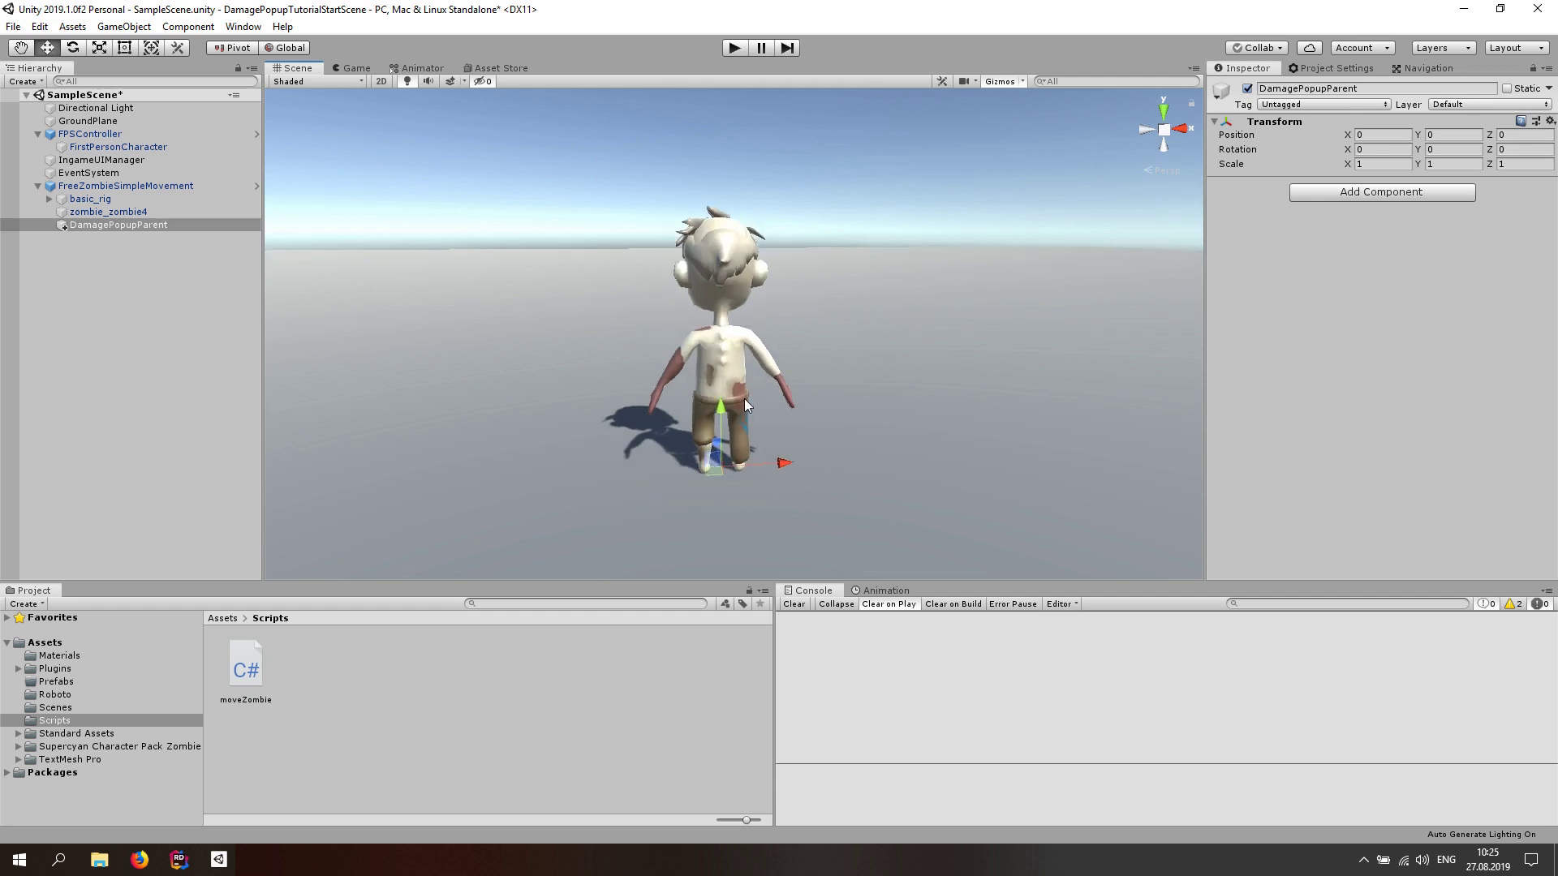
drag(716, 347, 714, 268)
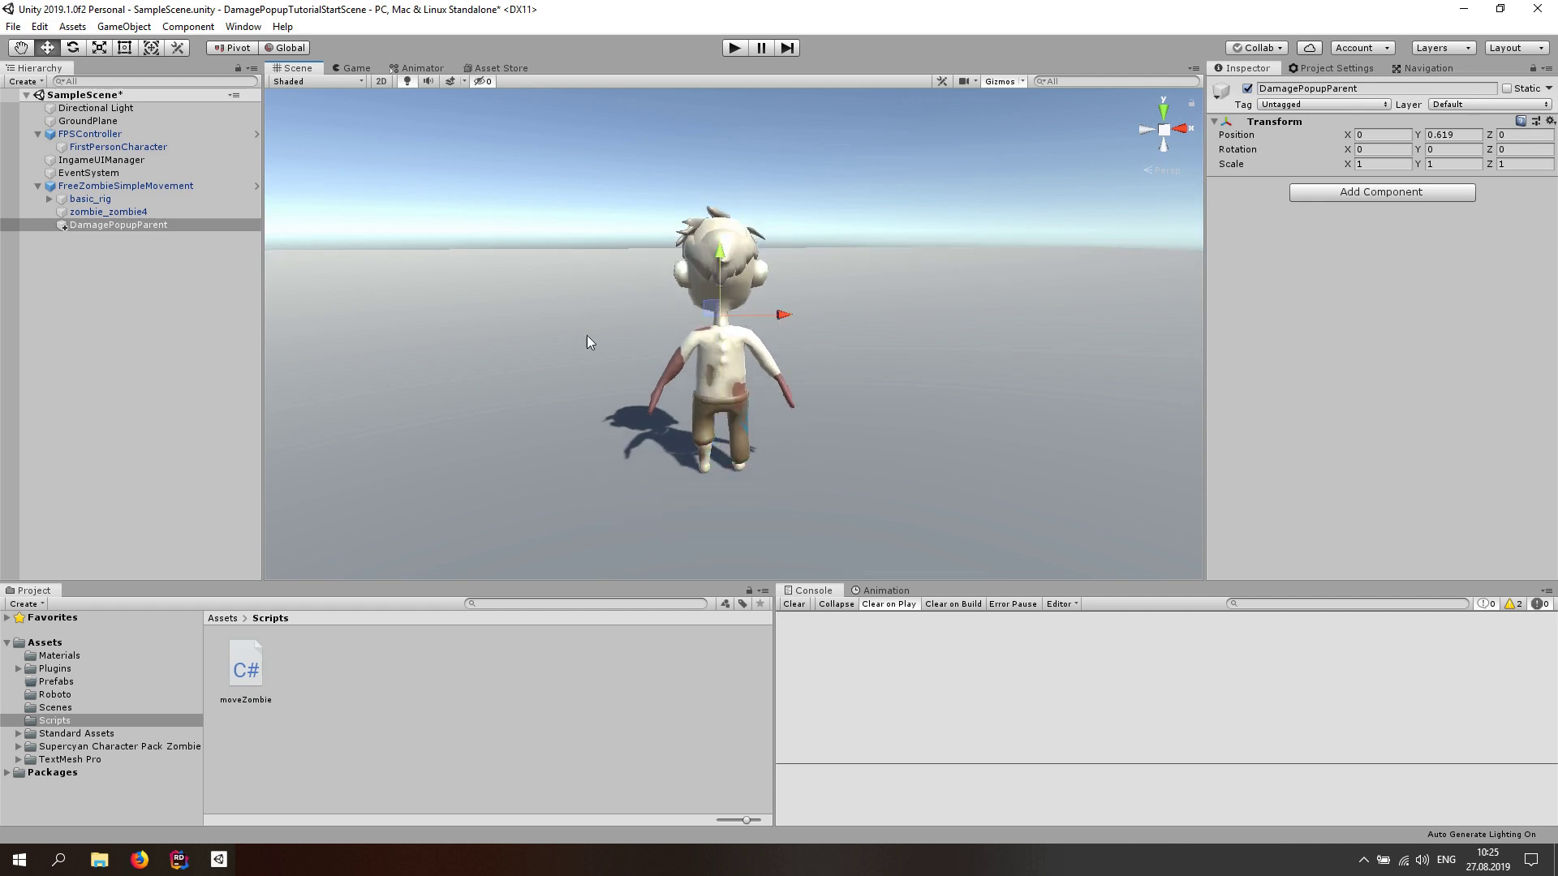
right_drag(587, 336, 650, 387)
middle_drag(650, 387, 868, 414)
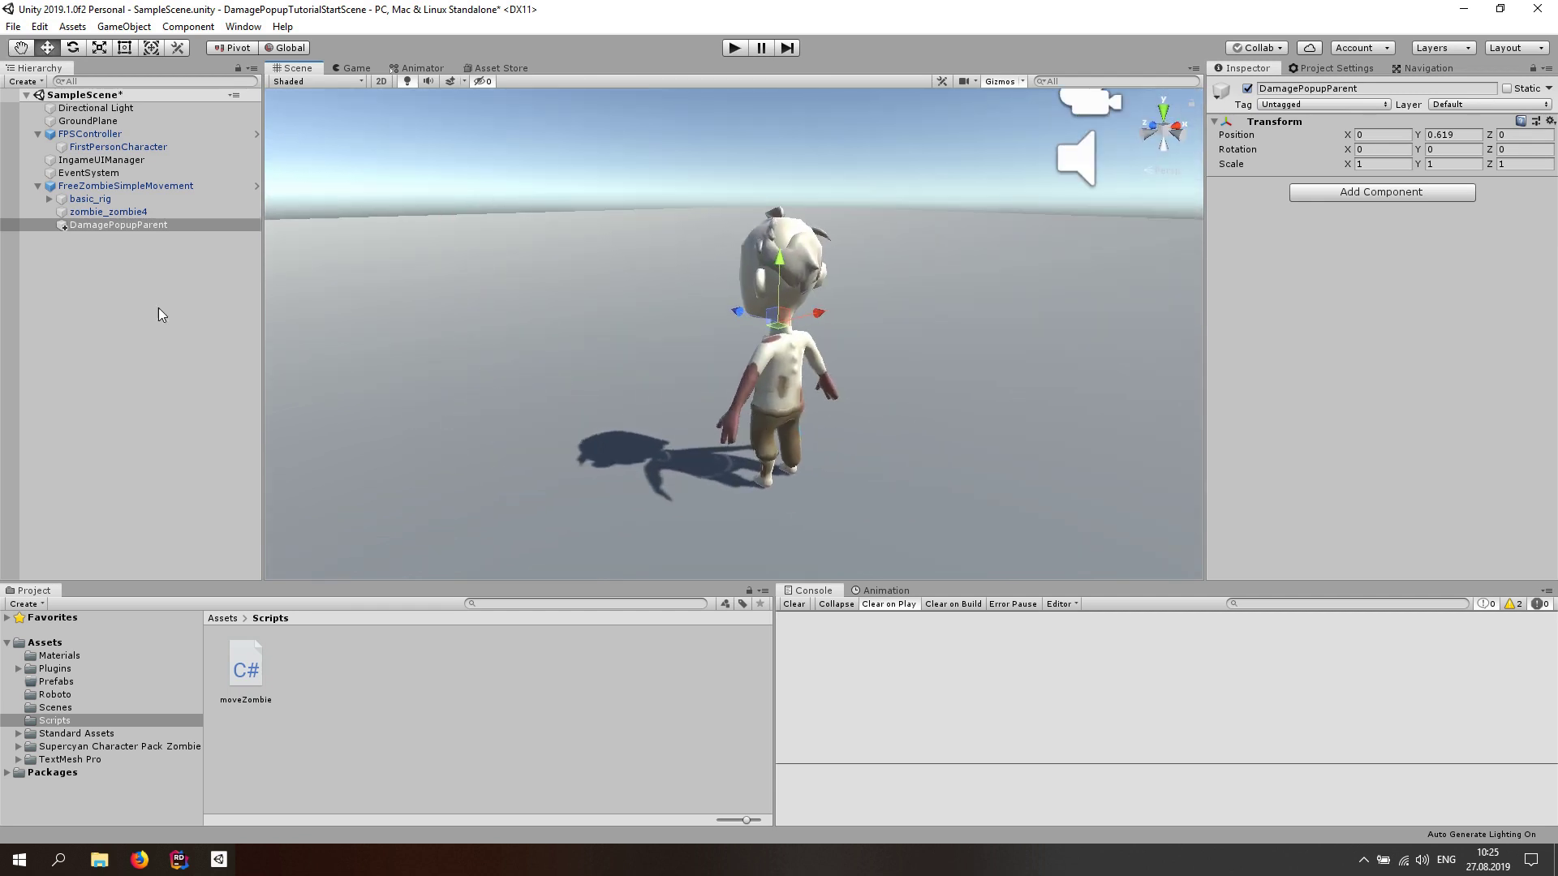
- Create an empty child under DamagePopupParent named DamagePopupPrefab
right_click(132, 231)
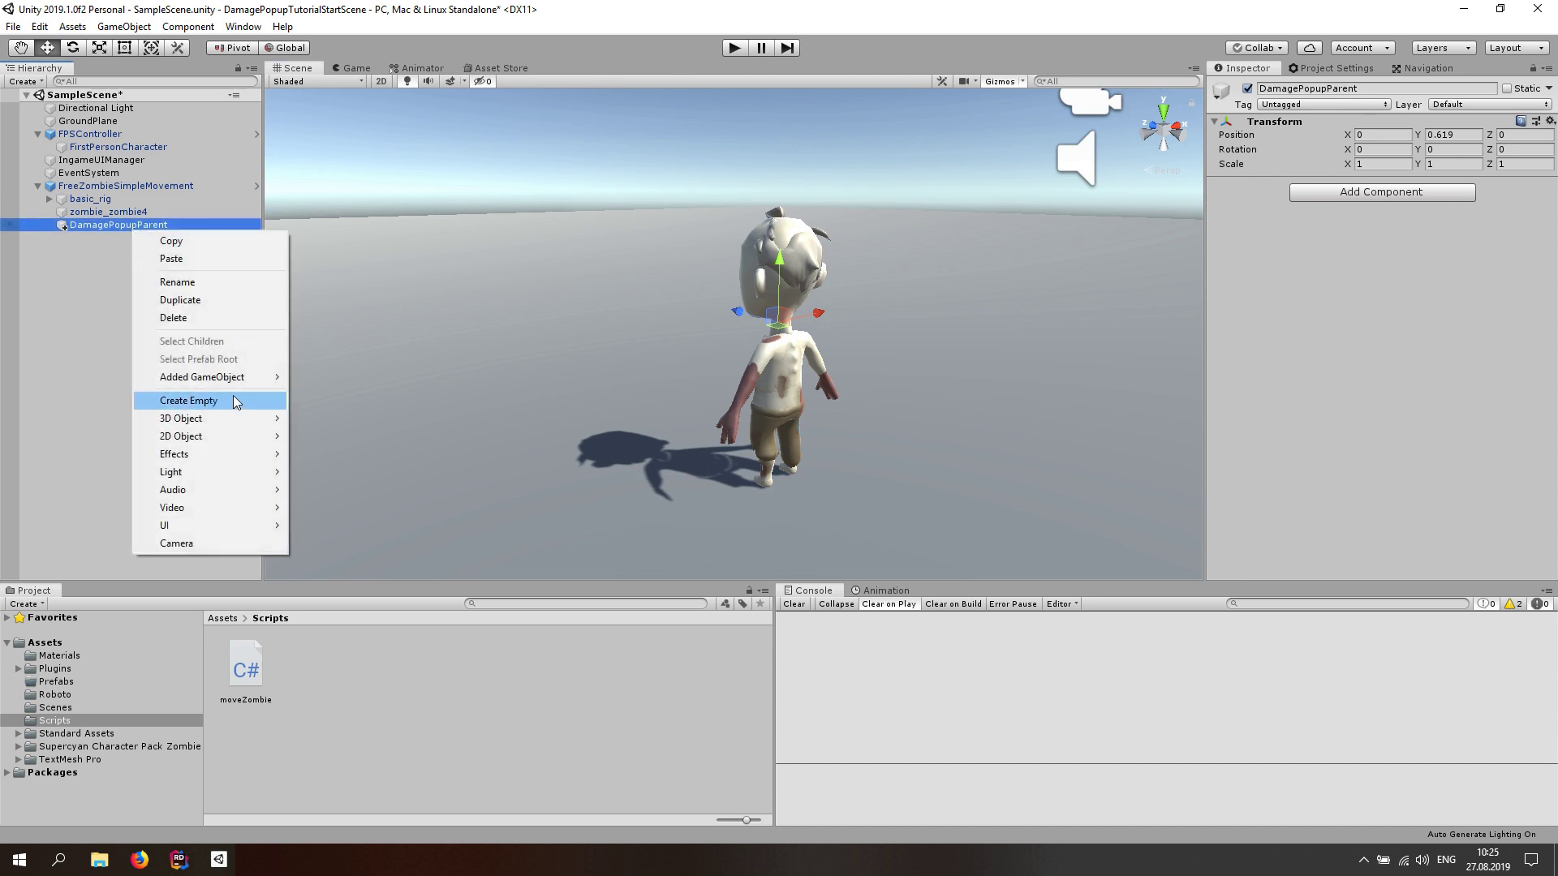
click(198, 398)
right_click(100, 244)
click(182, 298)
text(DamagePo)
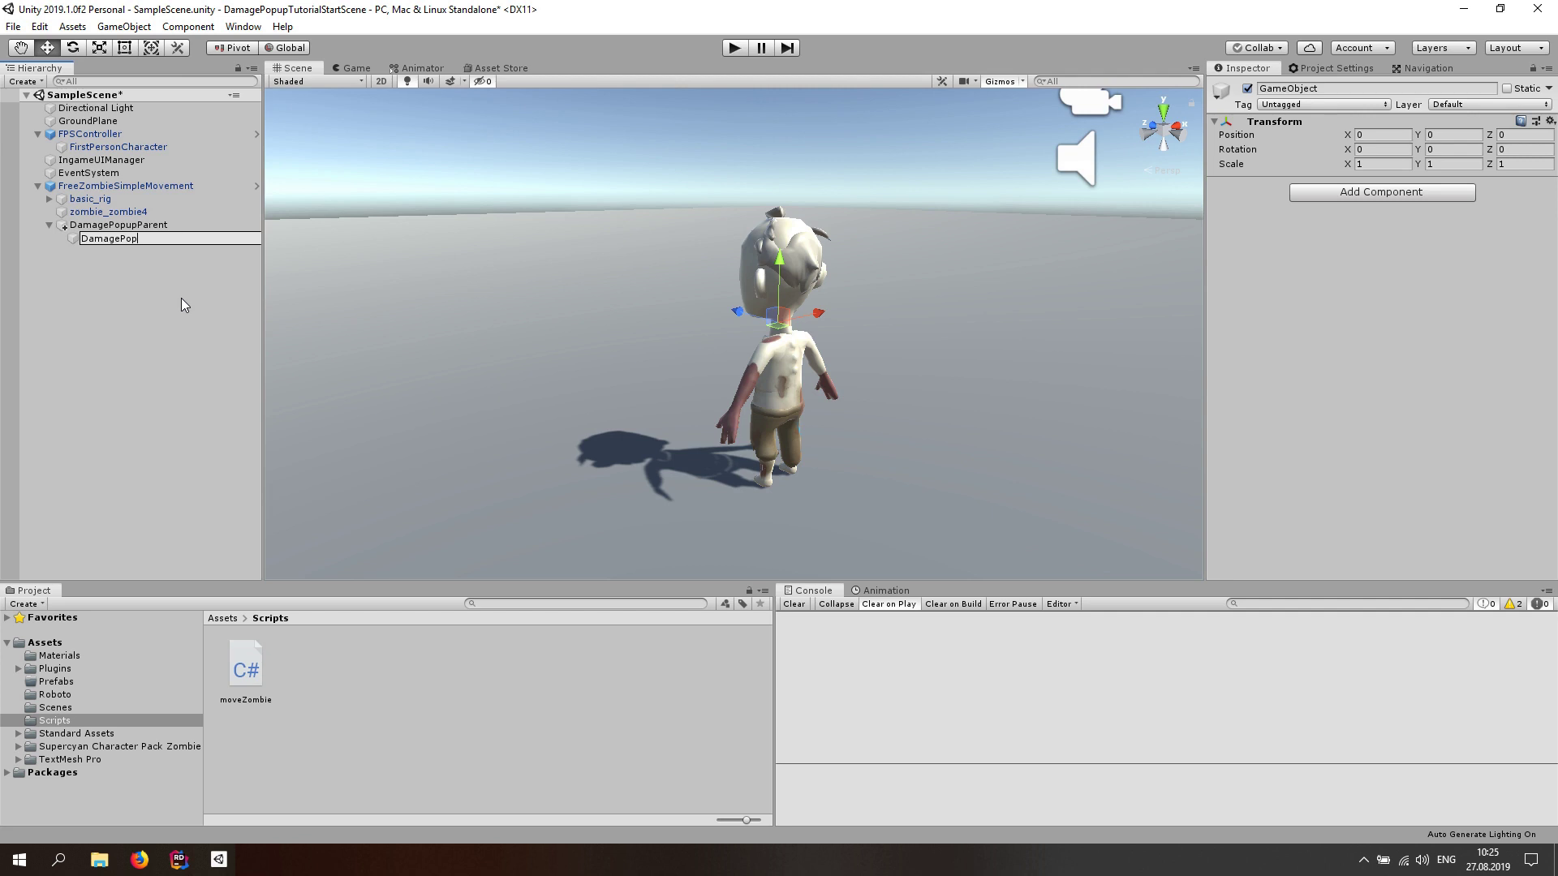
text(pupPrefab)
key(Return)
- Check DamagePopupPrefab's Transform at 0, 0, 0 and search components for 'text'
right_click(1269, 124)
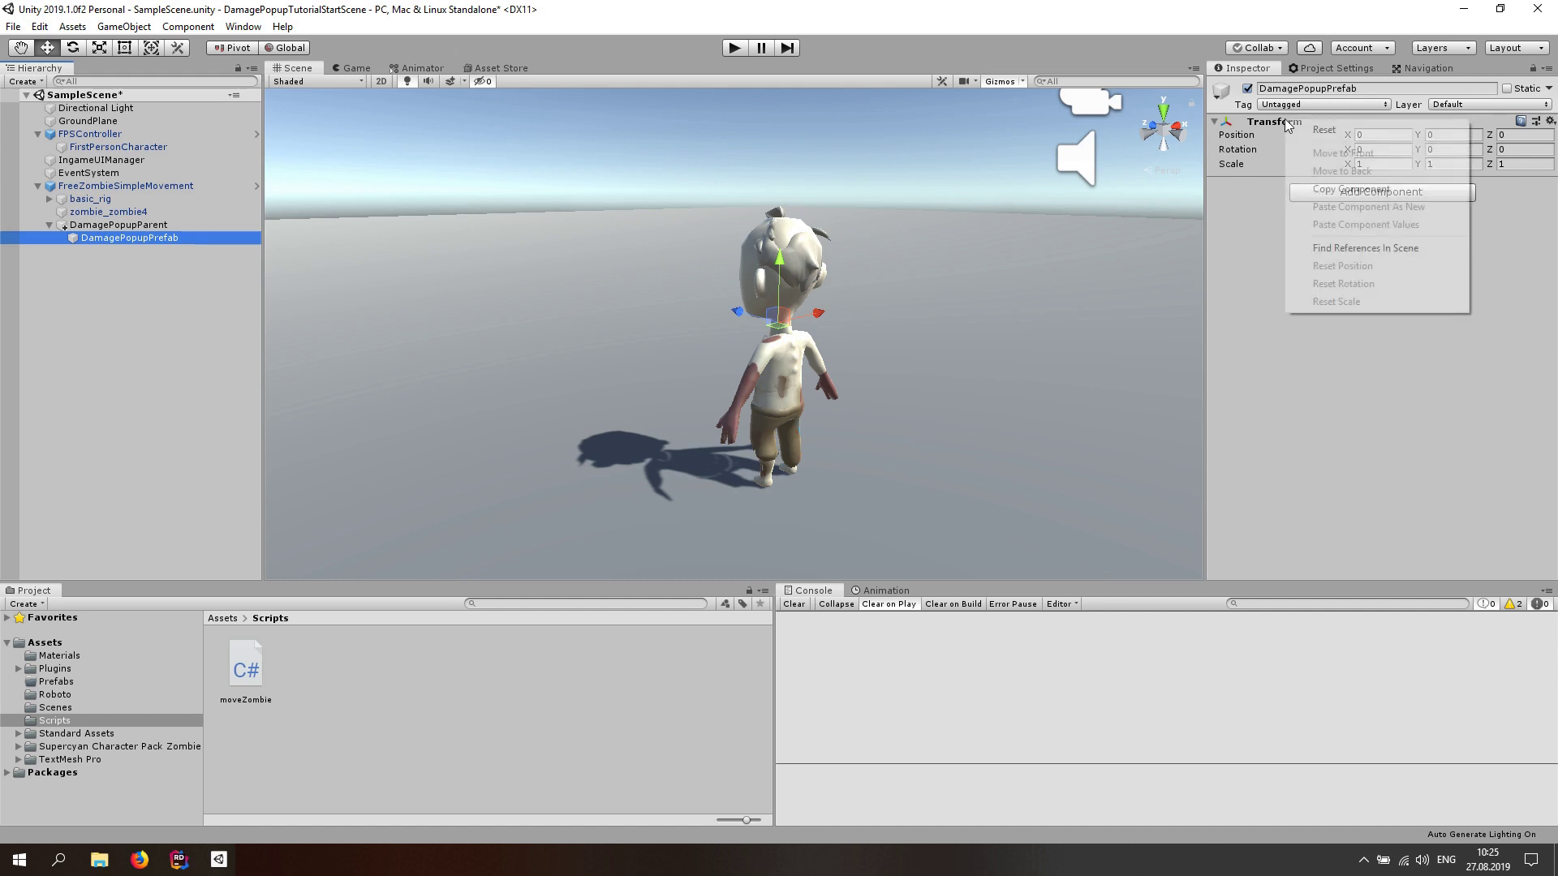
click(1307, 128)
click(1328, 195)
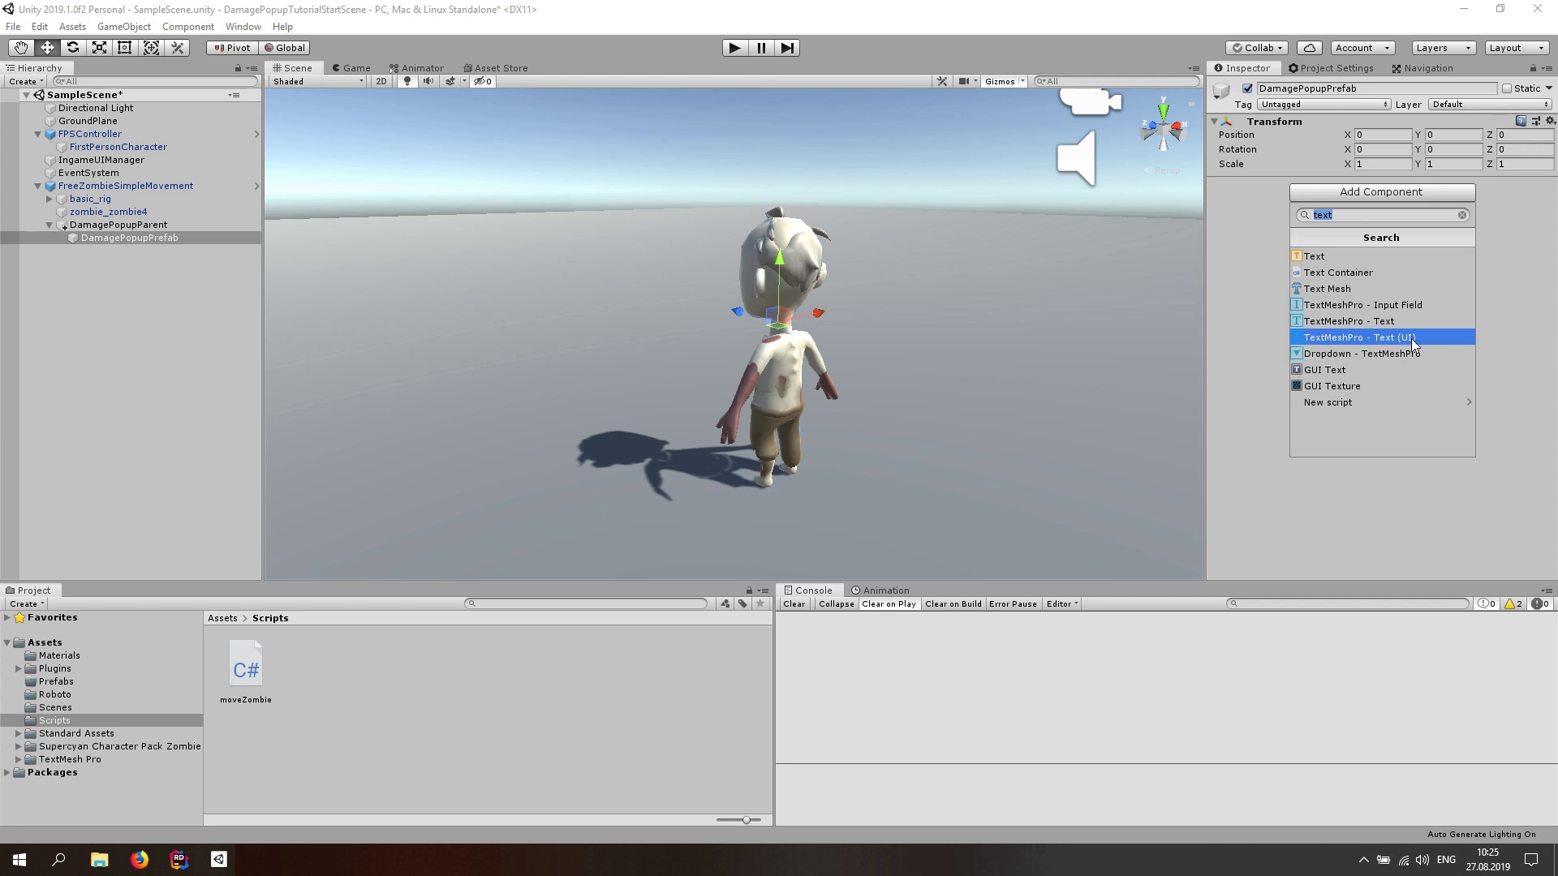
- Attach a TextMeshPro - Text component to DamagePopupPrefab and clear the console error
click(1396, 323)
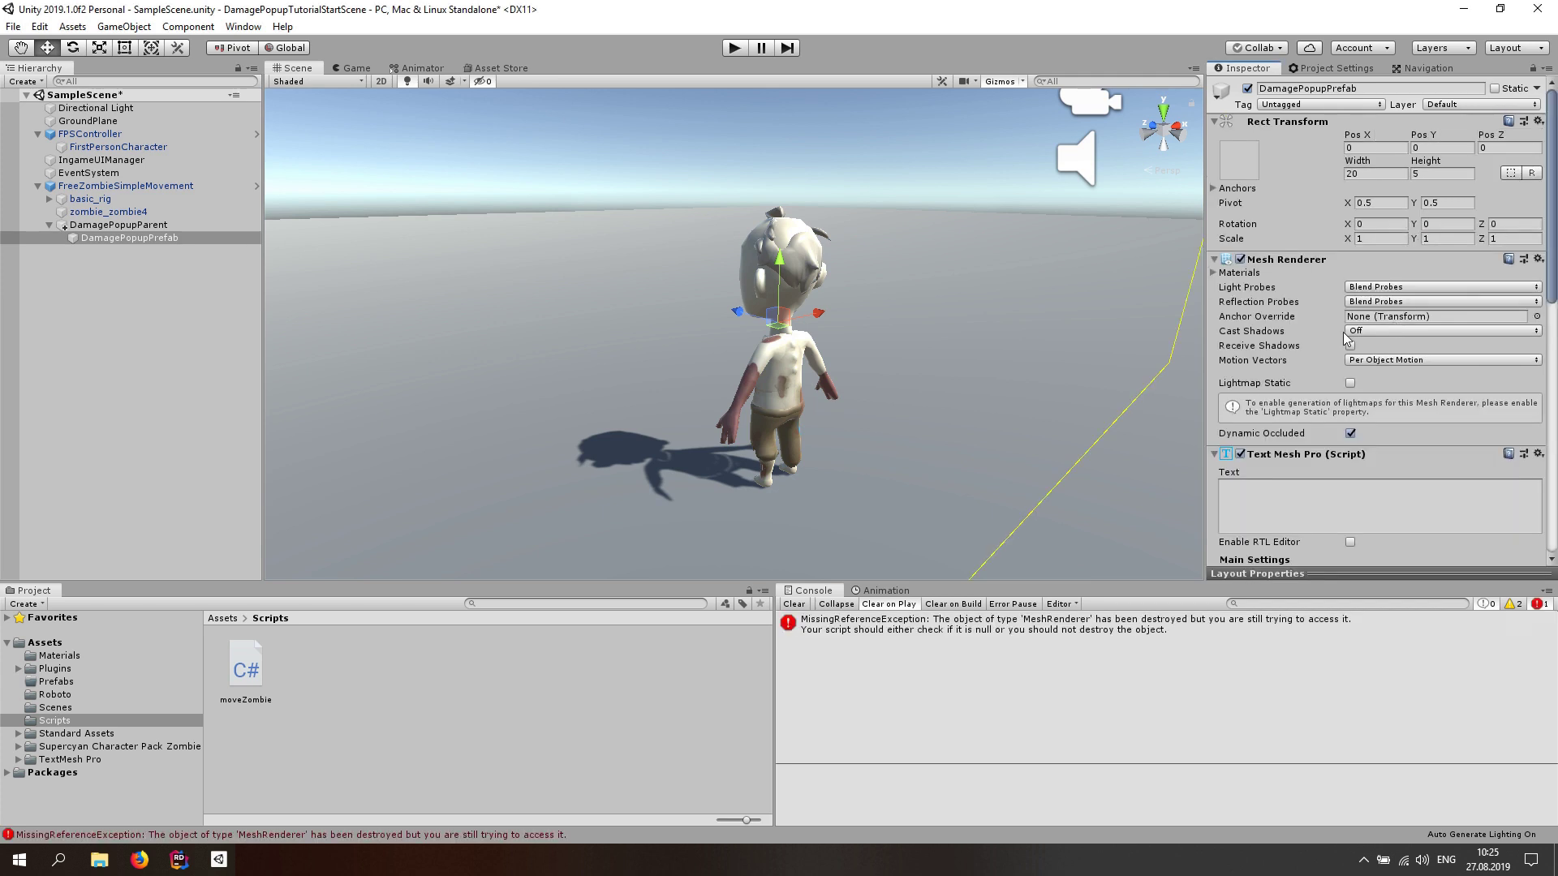
click(794, 603)
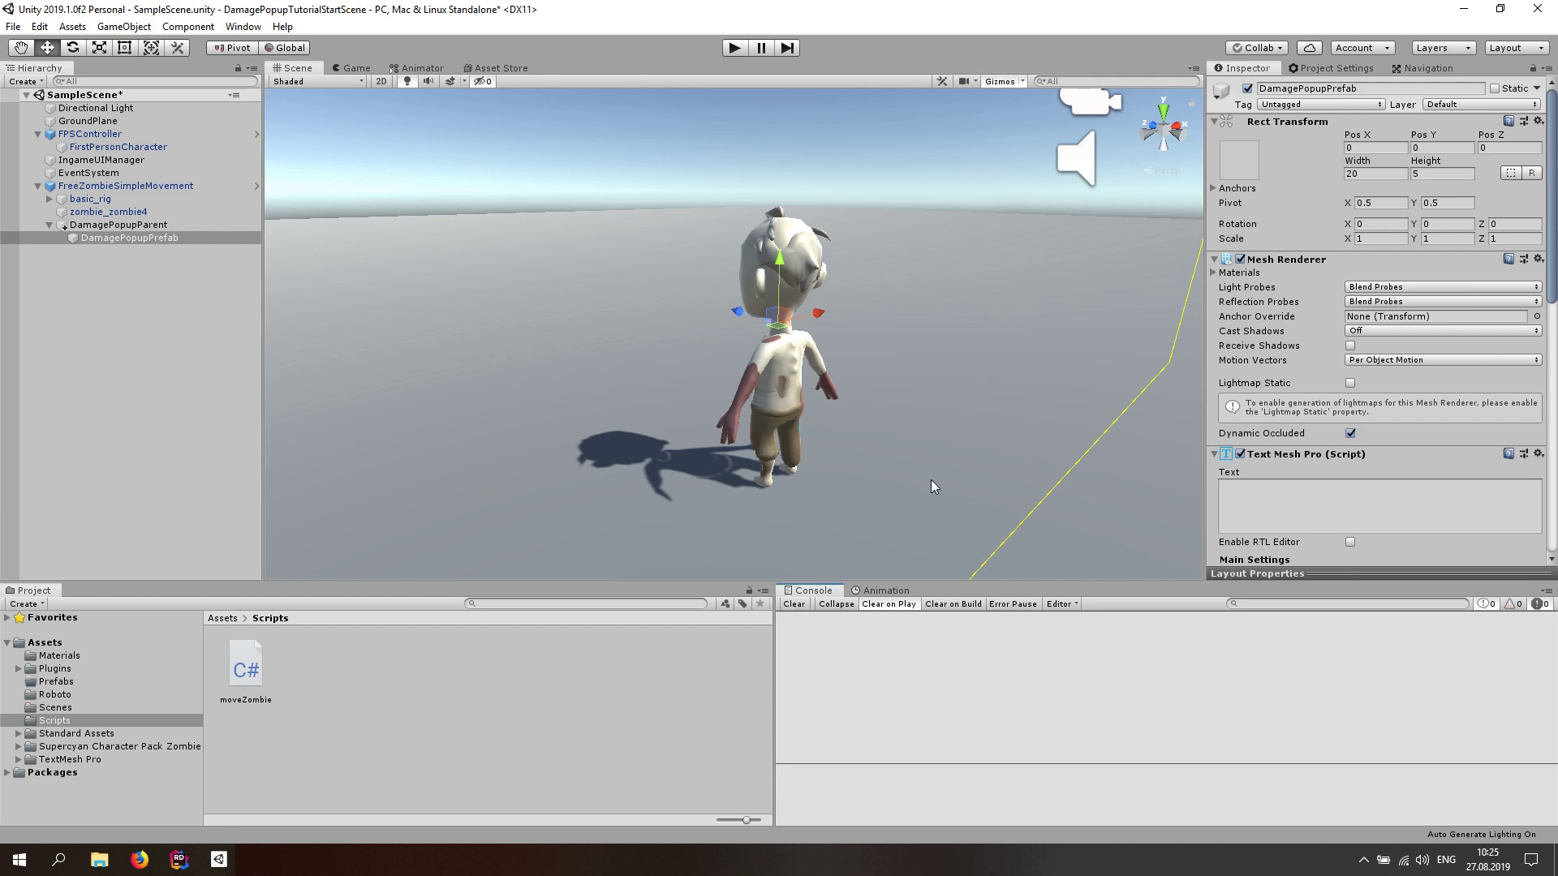
scroll(855, 407, down, 4)
alt+drag(855, 407, 757, 444)
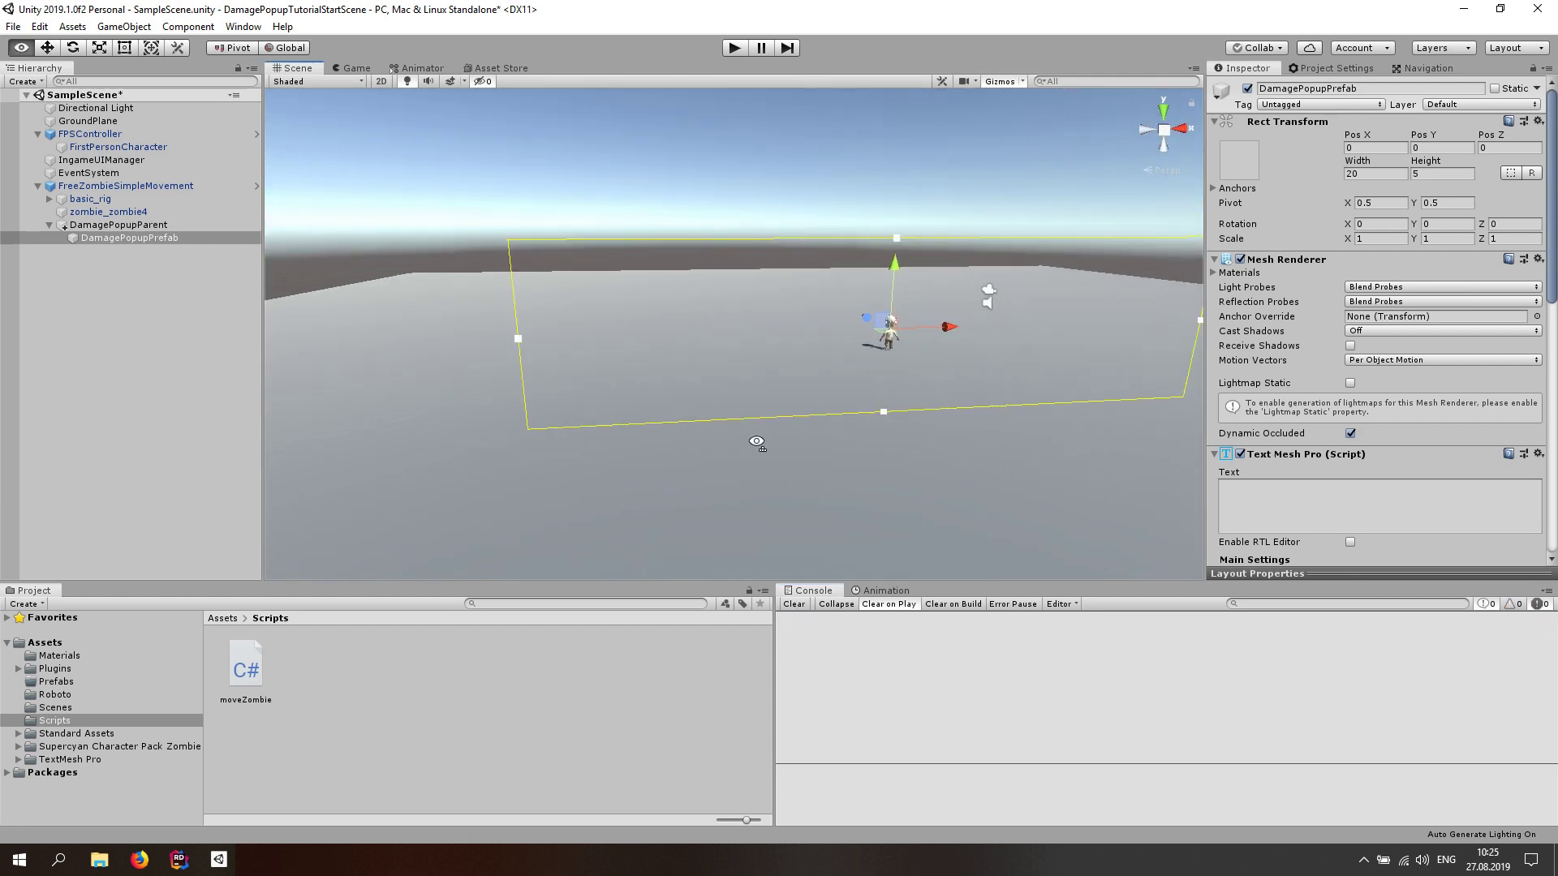
- Enter 20 as the text and set alignment to center and middle
click(1279, 503)
text(20)
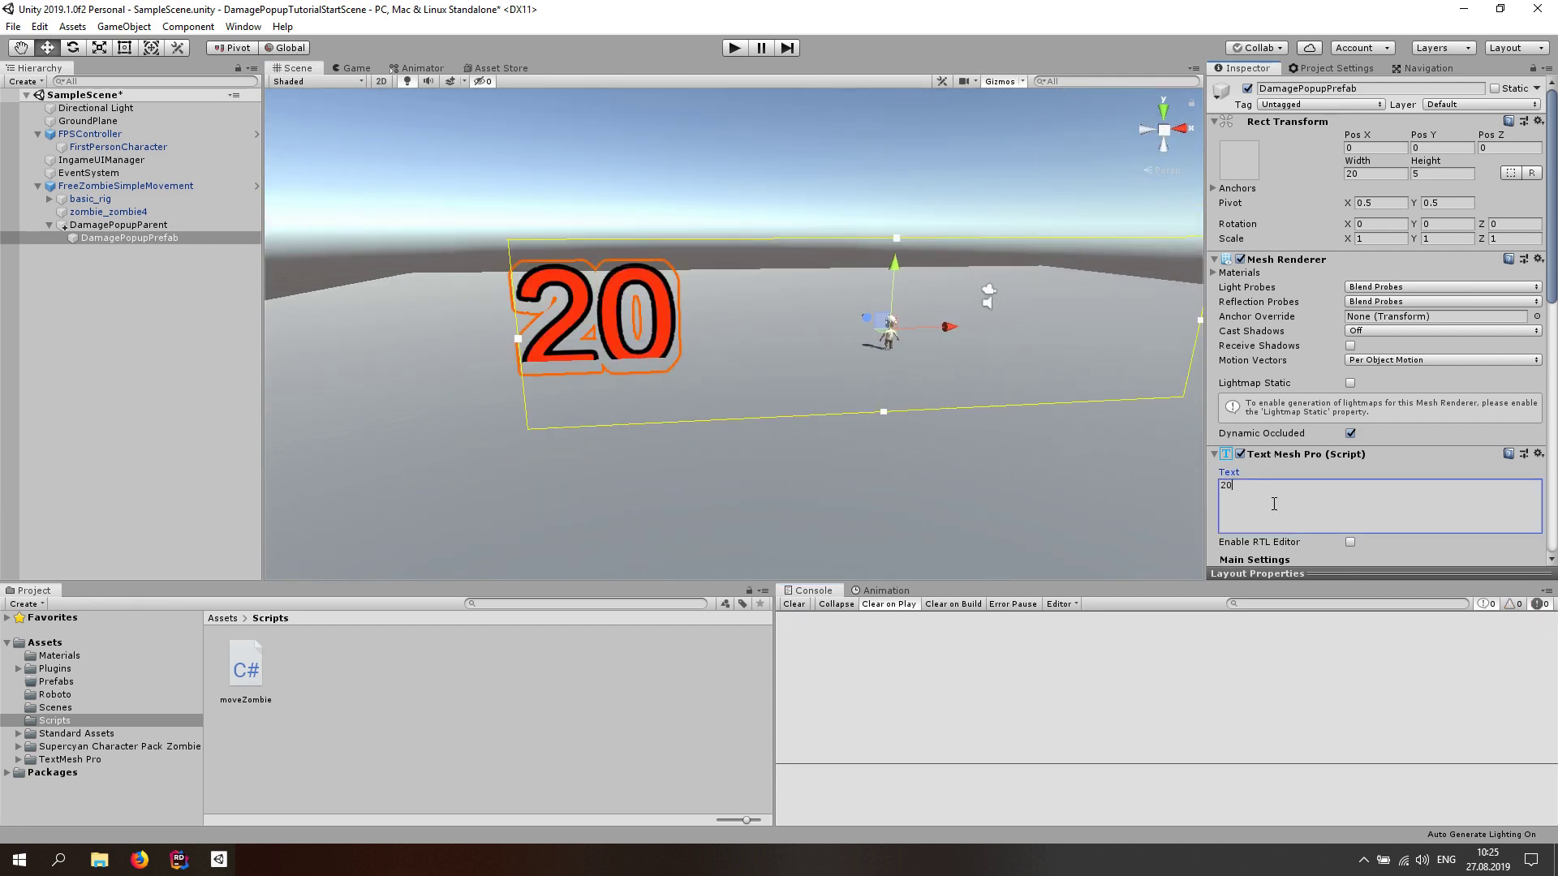
scroll(1254, 422, down, 6)
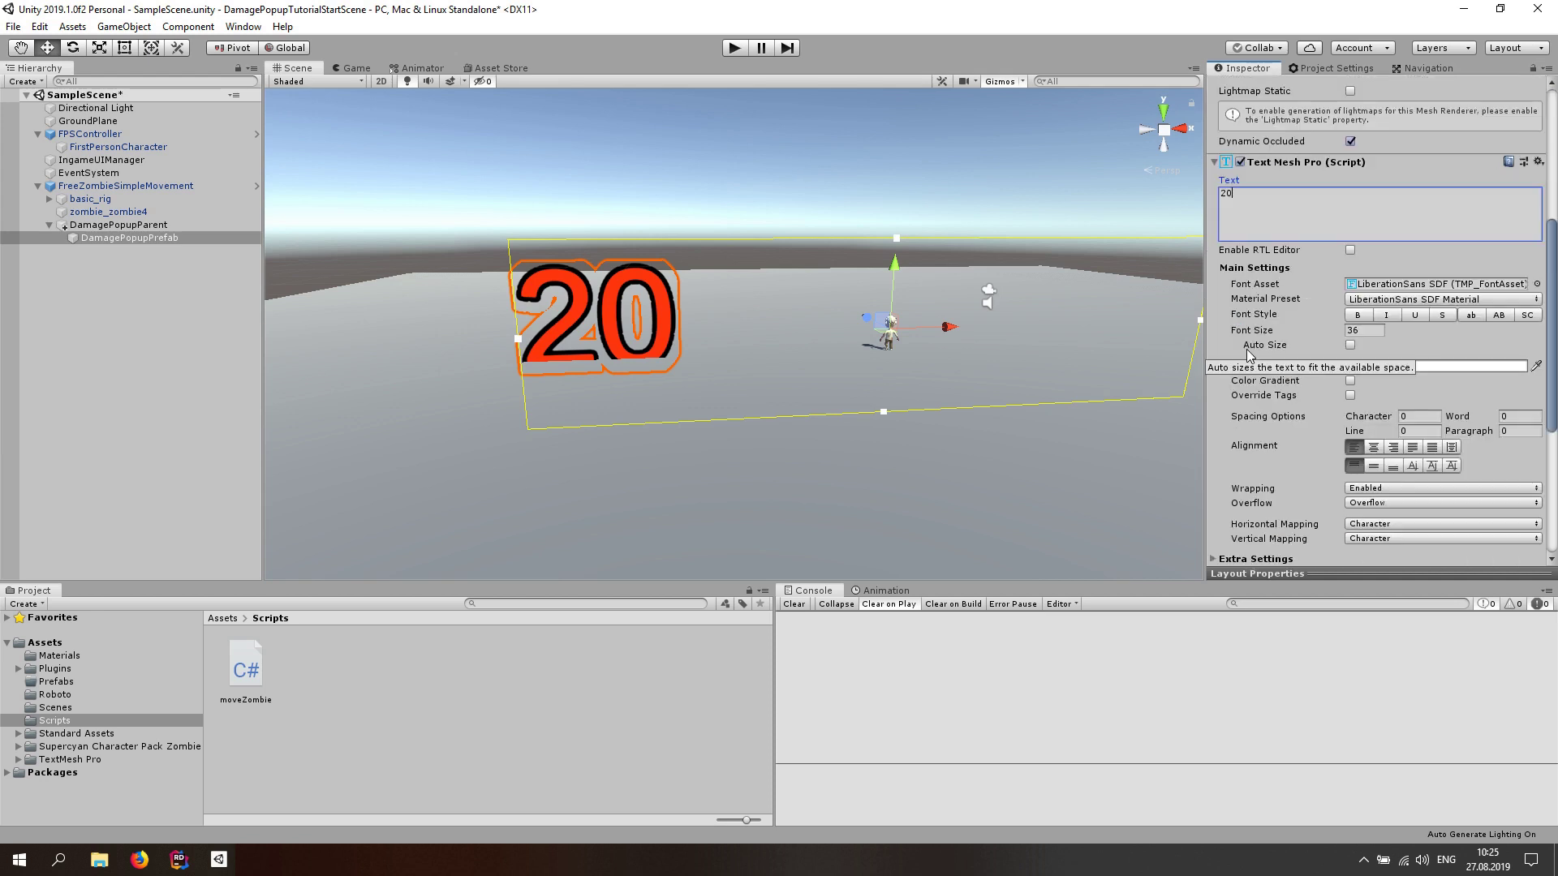
click(1373, 447)
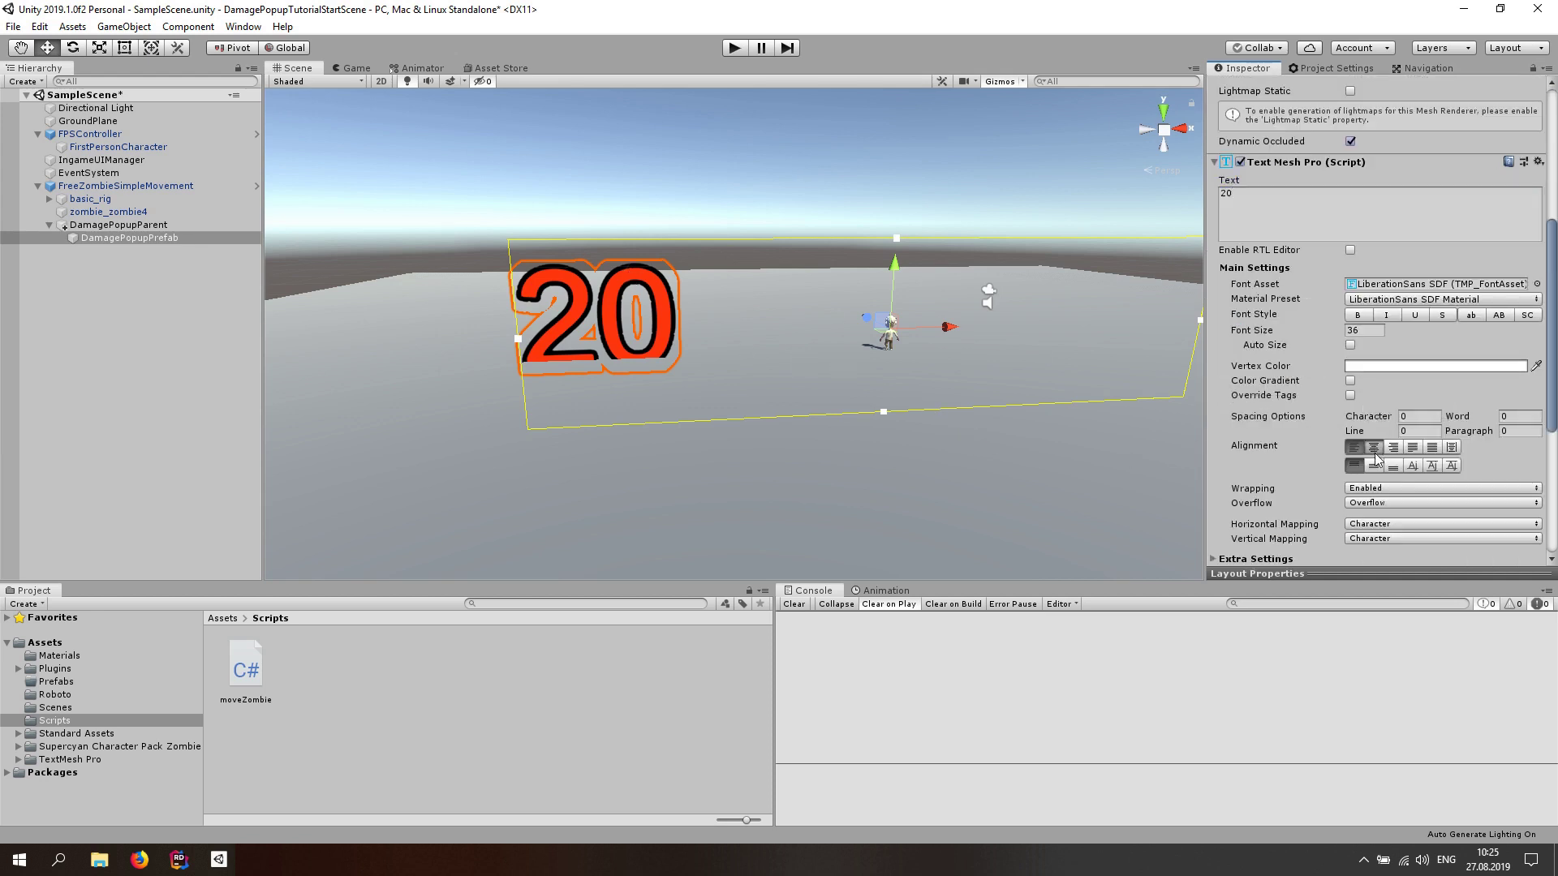
click(1373, 466)
alt+drag(978, 358, 844, 393)
scroll(714, 418, up, 3)
scroll(1491, 444, down, 3)
scroll(1492, 445, down, 3)
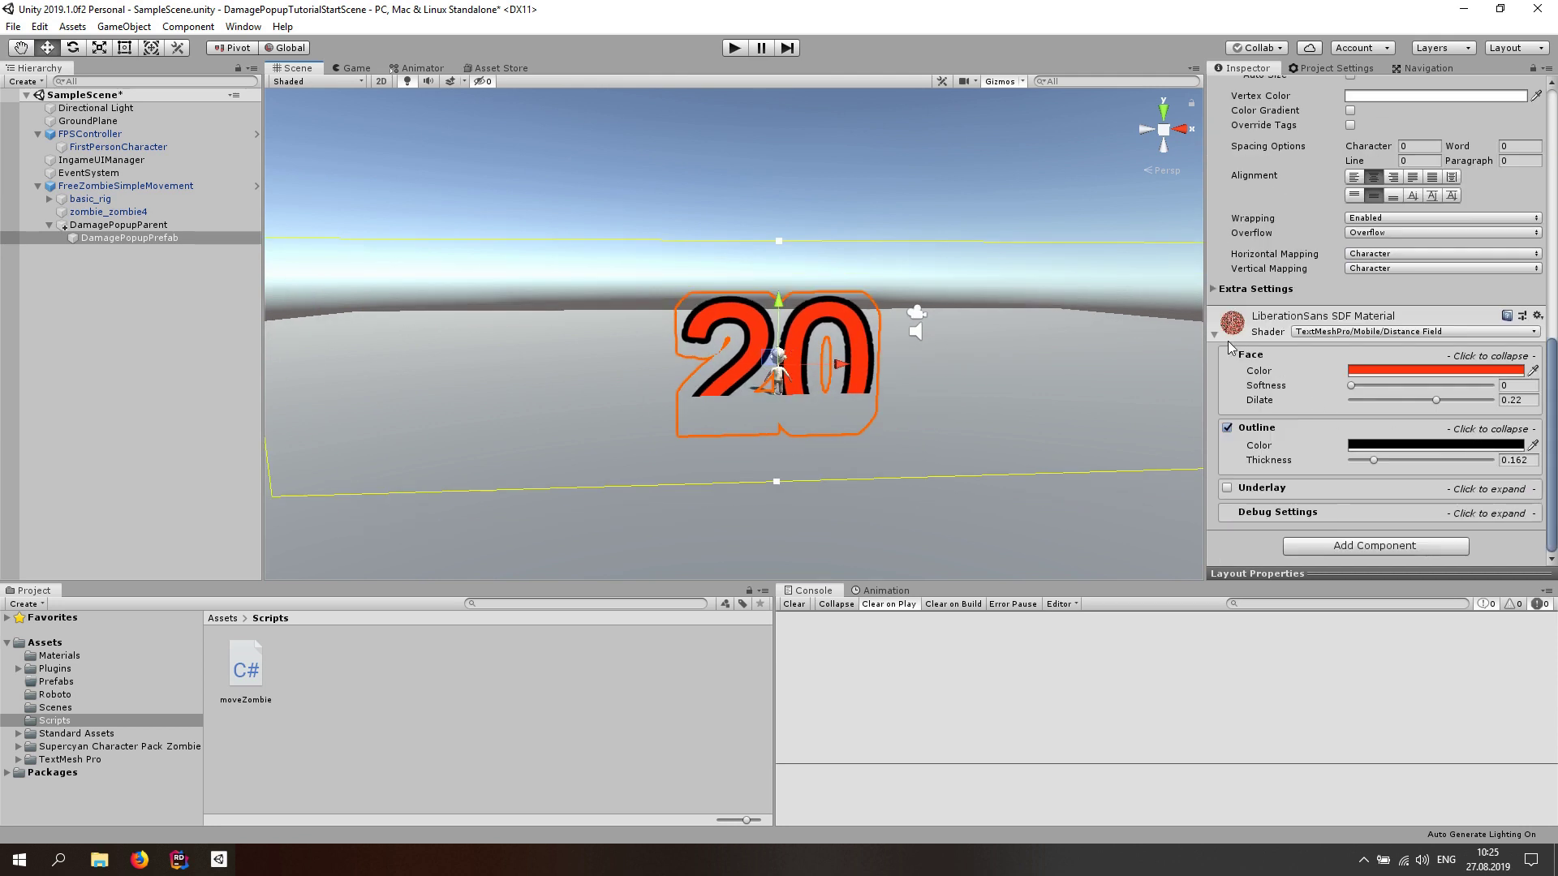
- Set the text material's Face Dilate to 0.2 and clear the console errors
click(1432, 372)
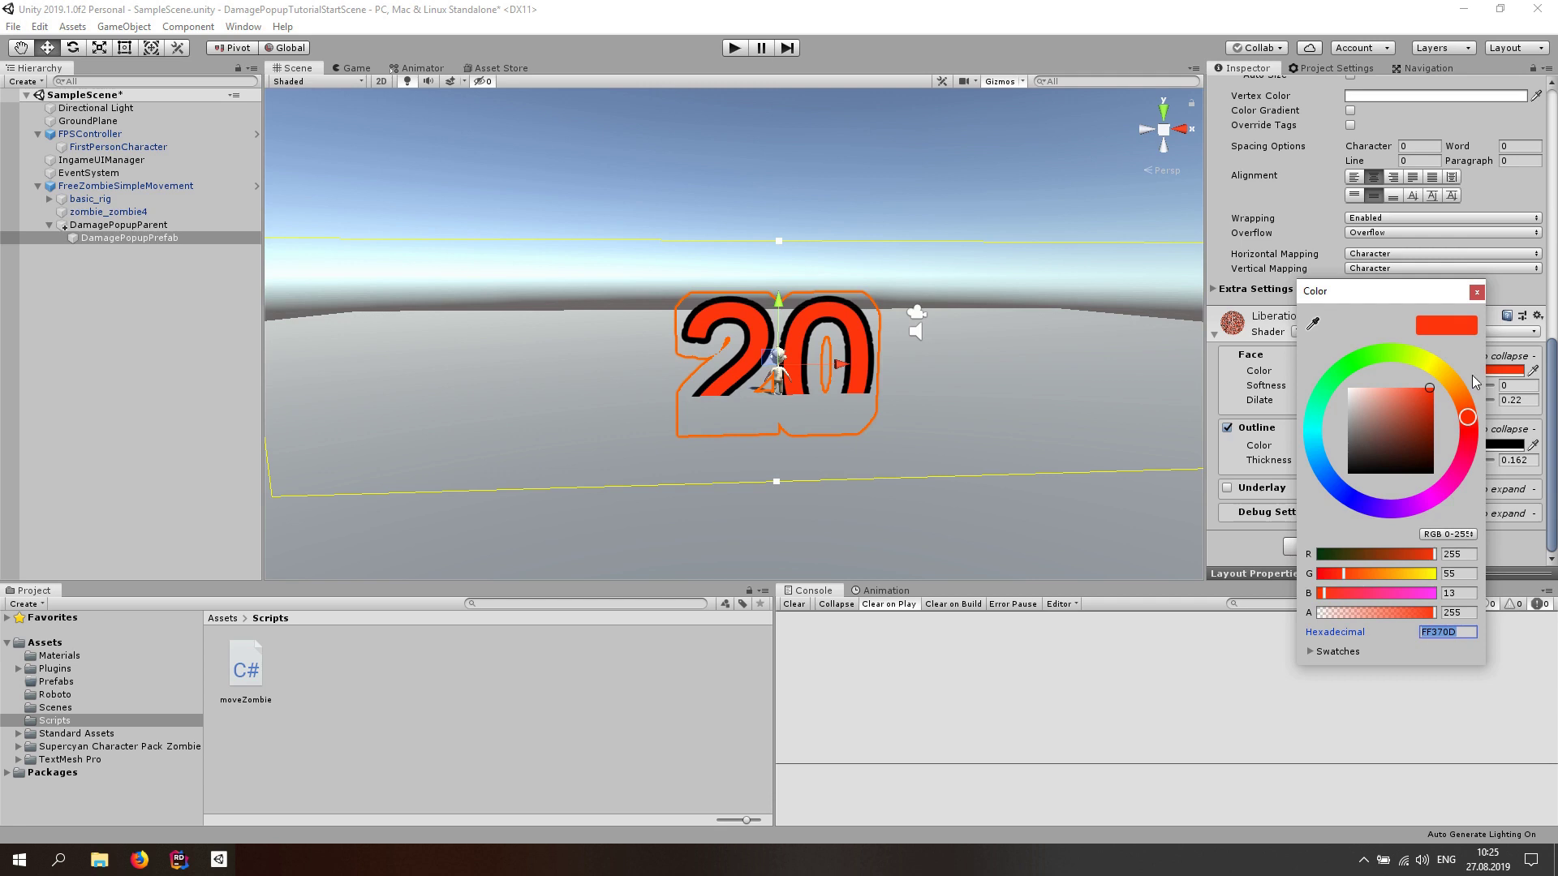
click(1477, 292)
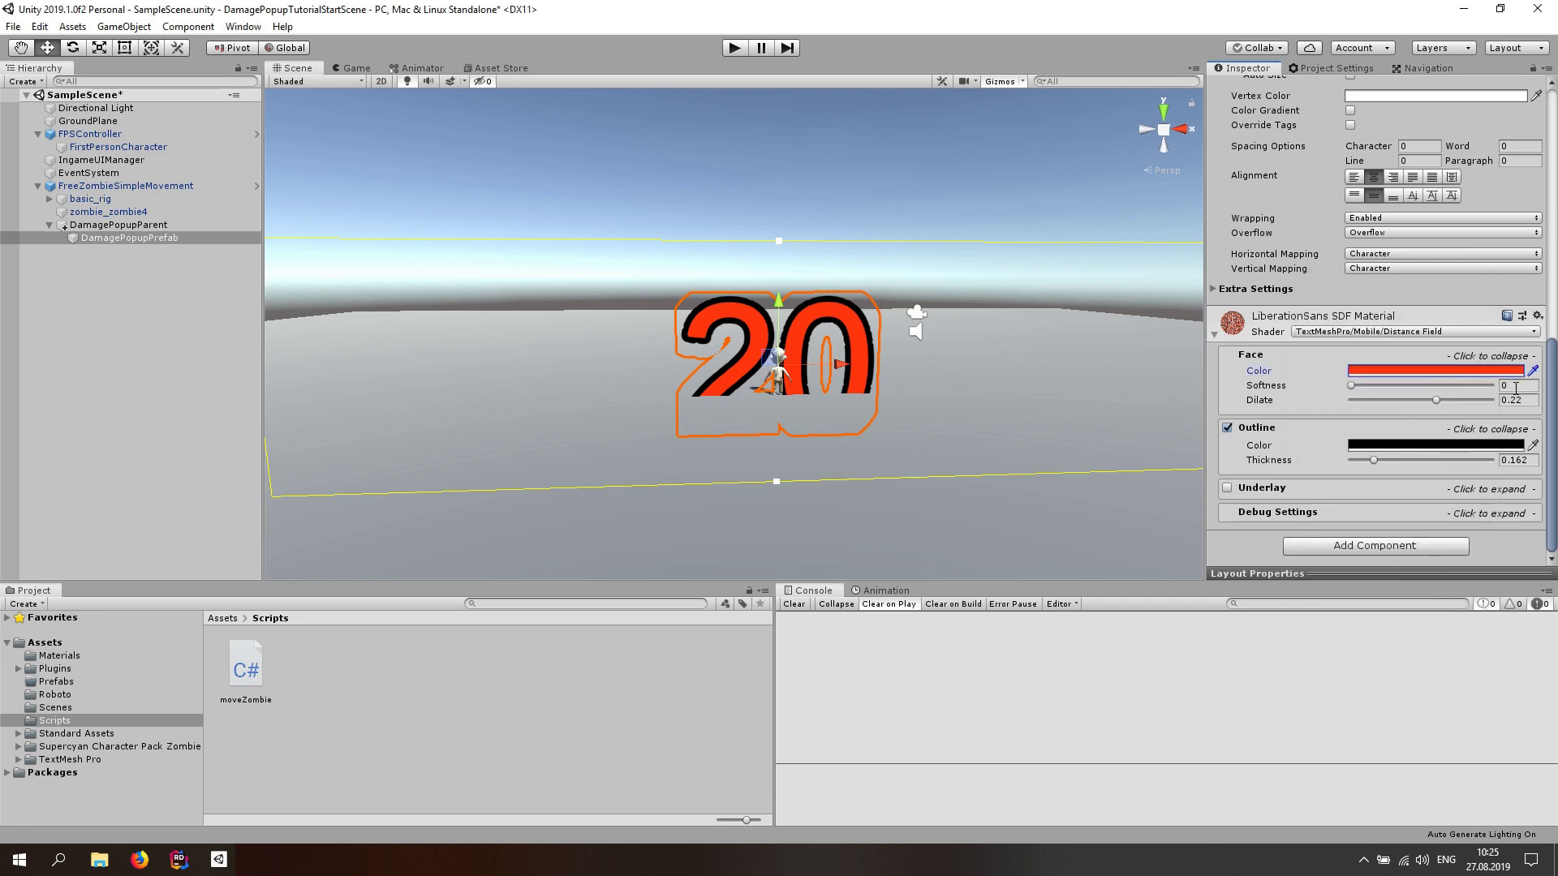
text(0.2)
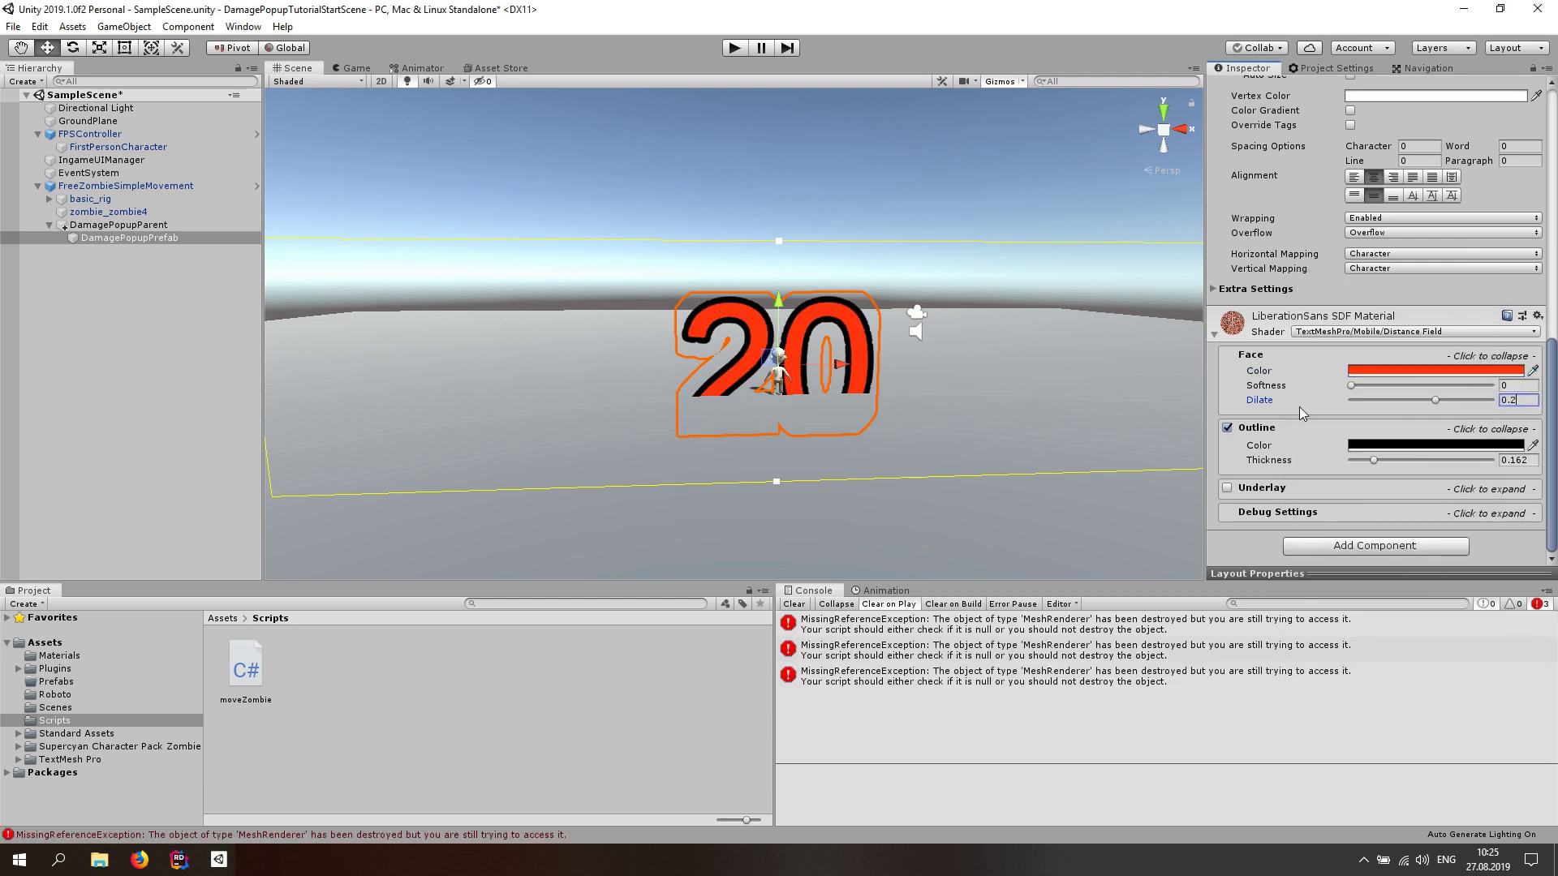
click(795, 605)
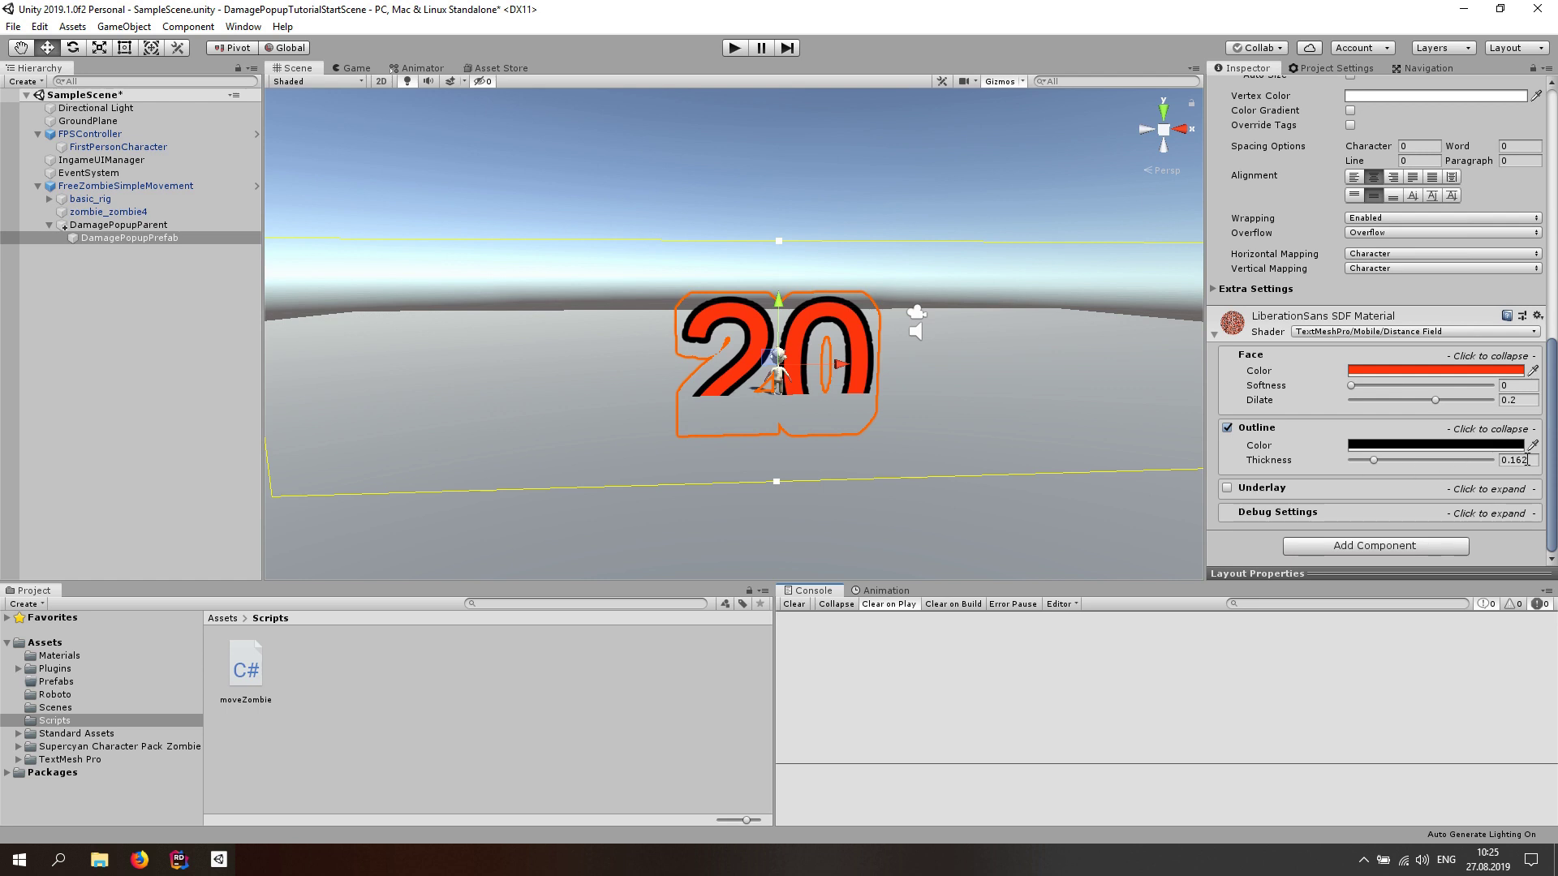
- Set the Outline Thickness to 0.2 and hide console error messages
click(1514, 460)
text(0.2)
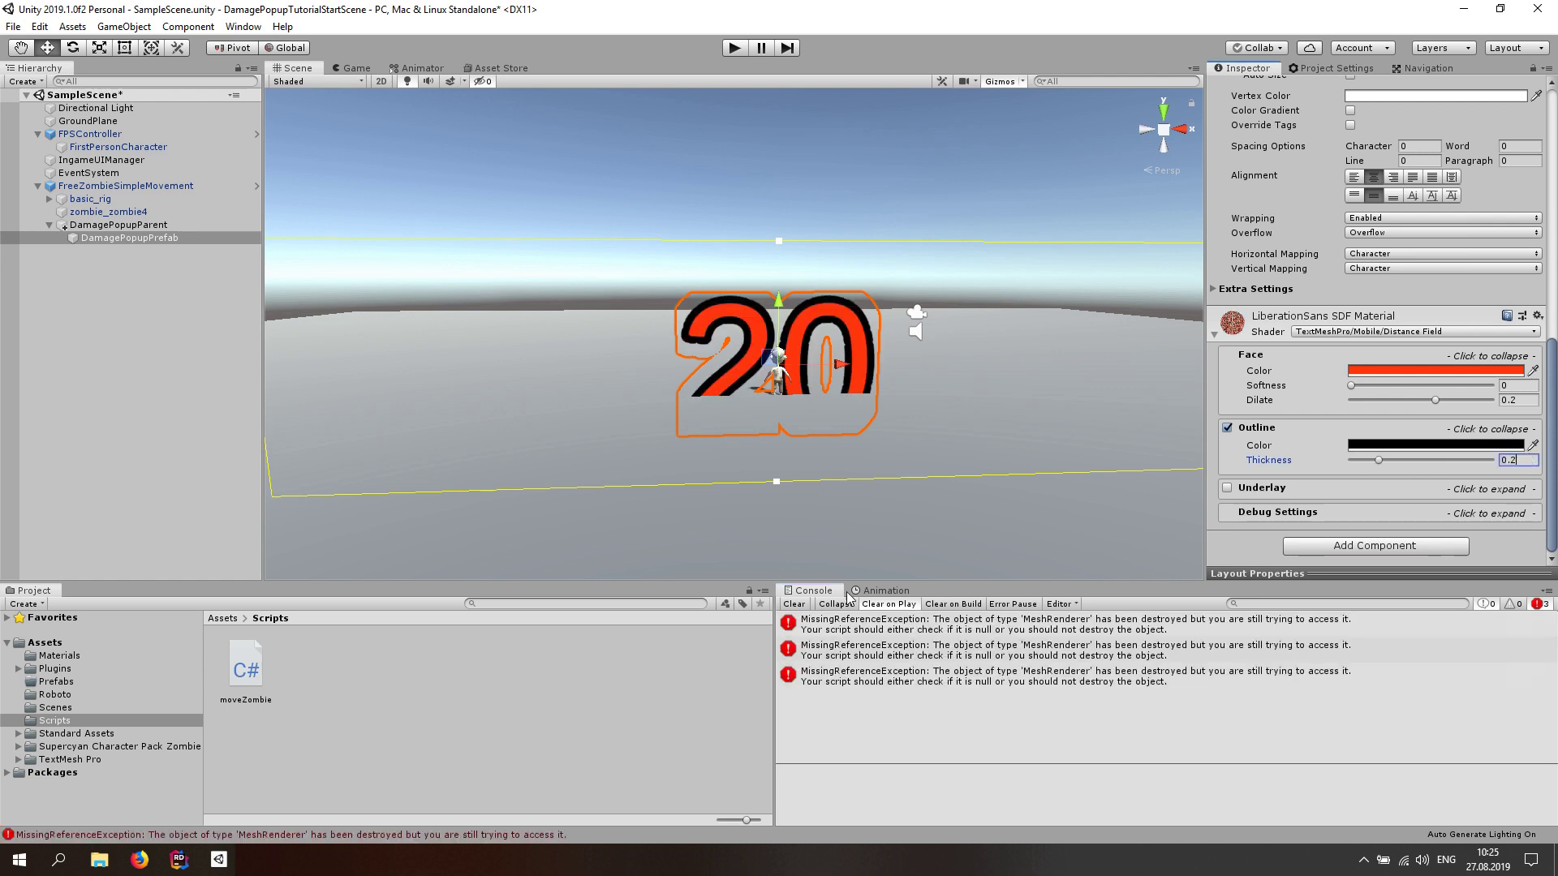
click(1540, 605)
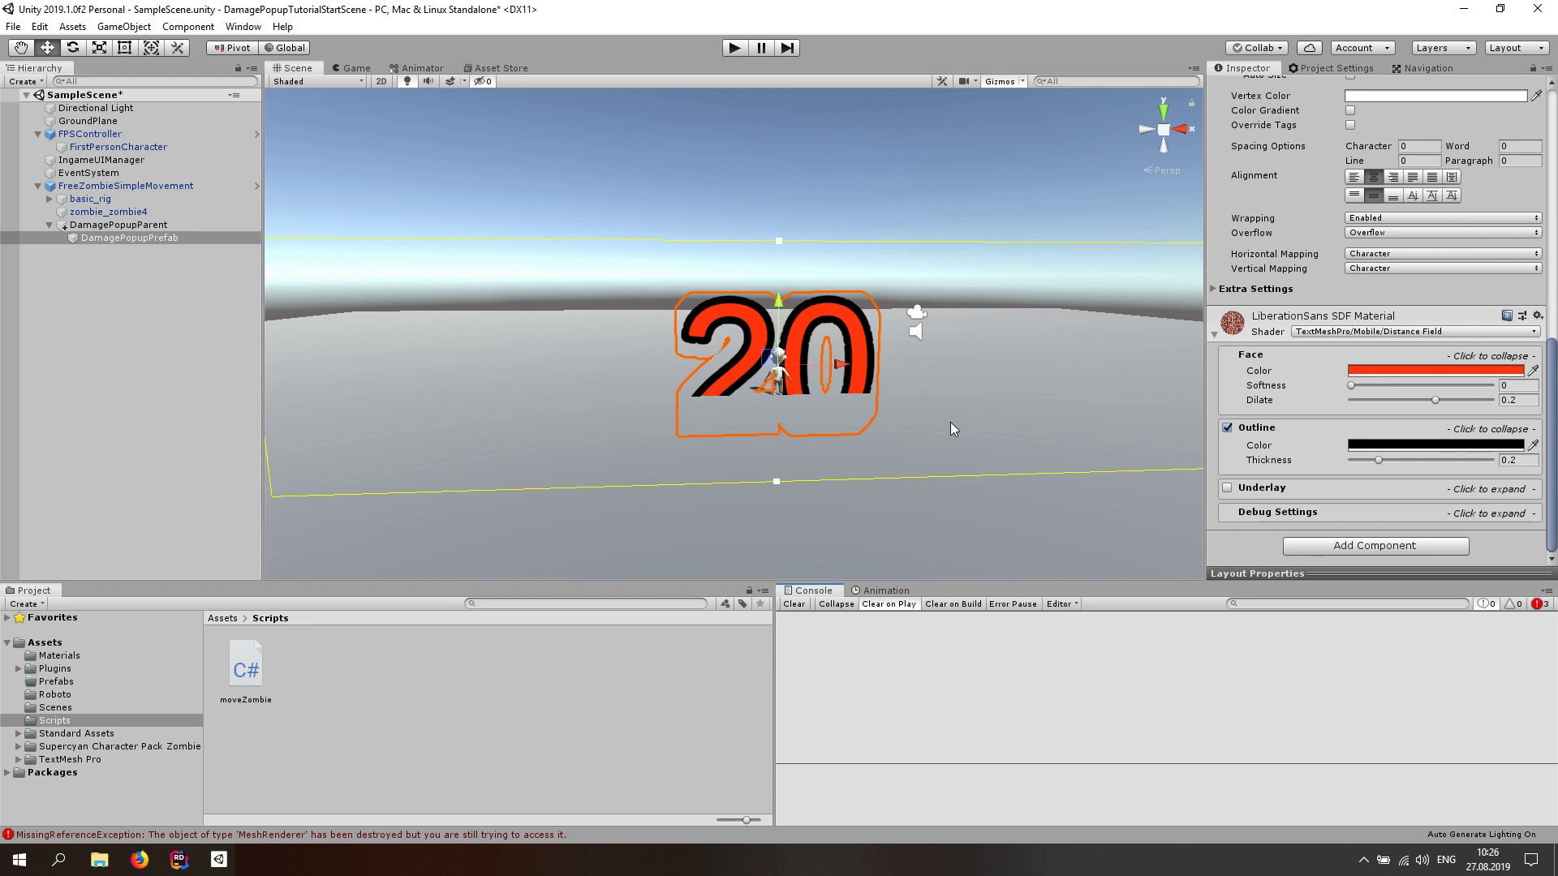
- Set the 20 text's Wrapping to Disabled
scroll(1323, 400, up, 3)
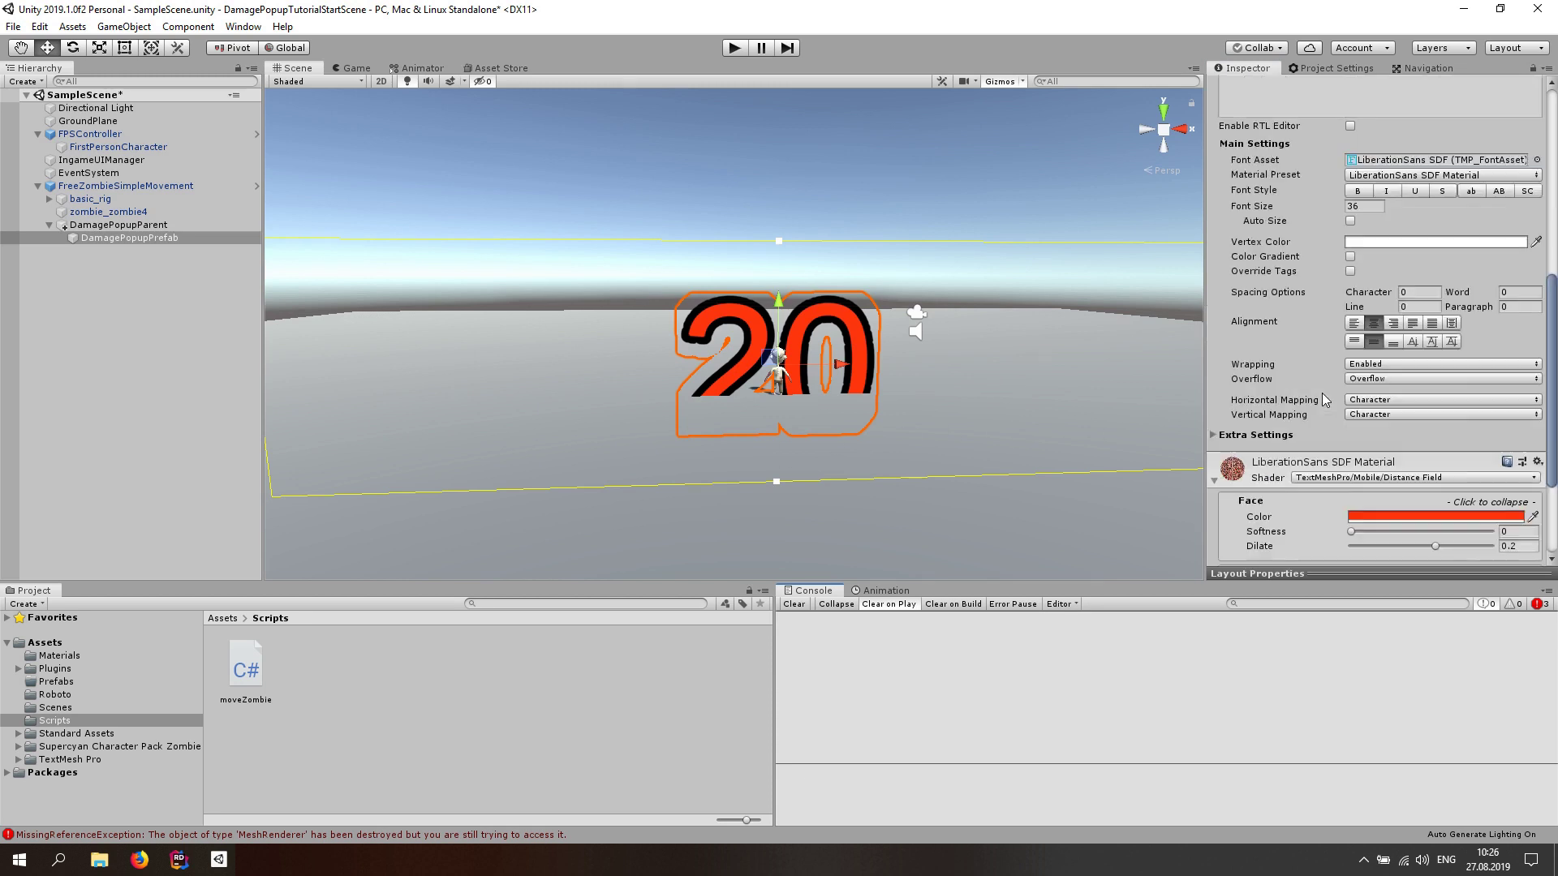
click(1387, 364)
click(1380, 382)
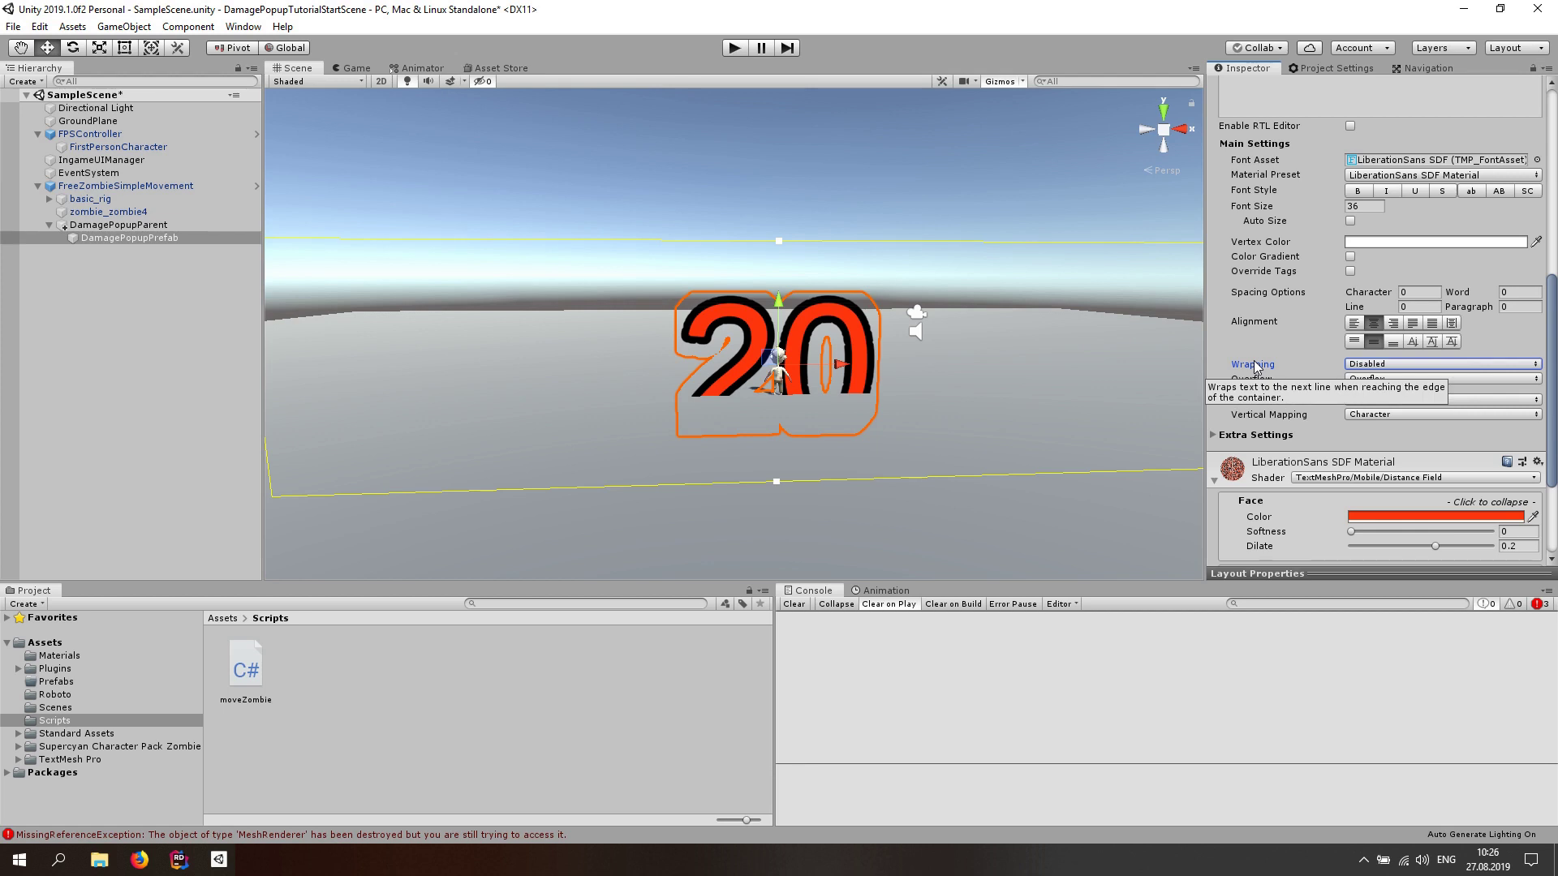
- Reduce the Font Size from 36 to 3 so the 20 fits above the zombie
scroll(761, 407, down, 2)
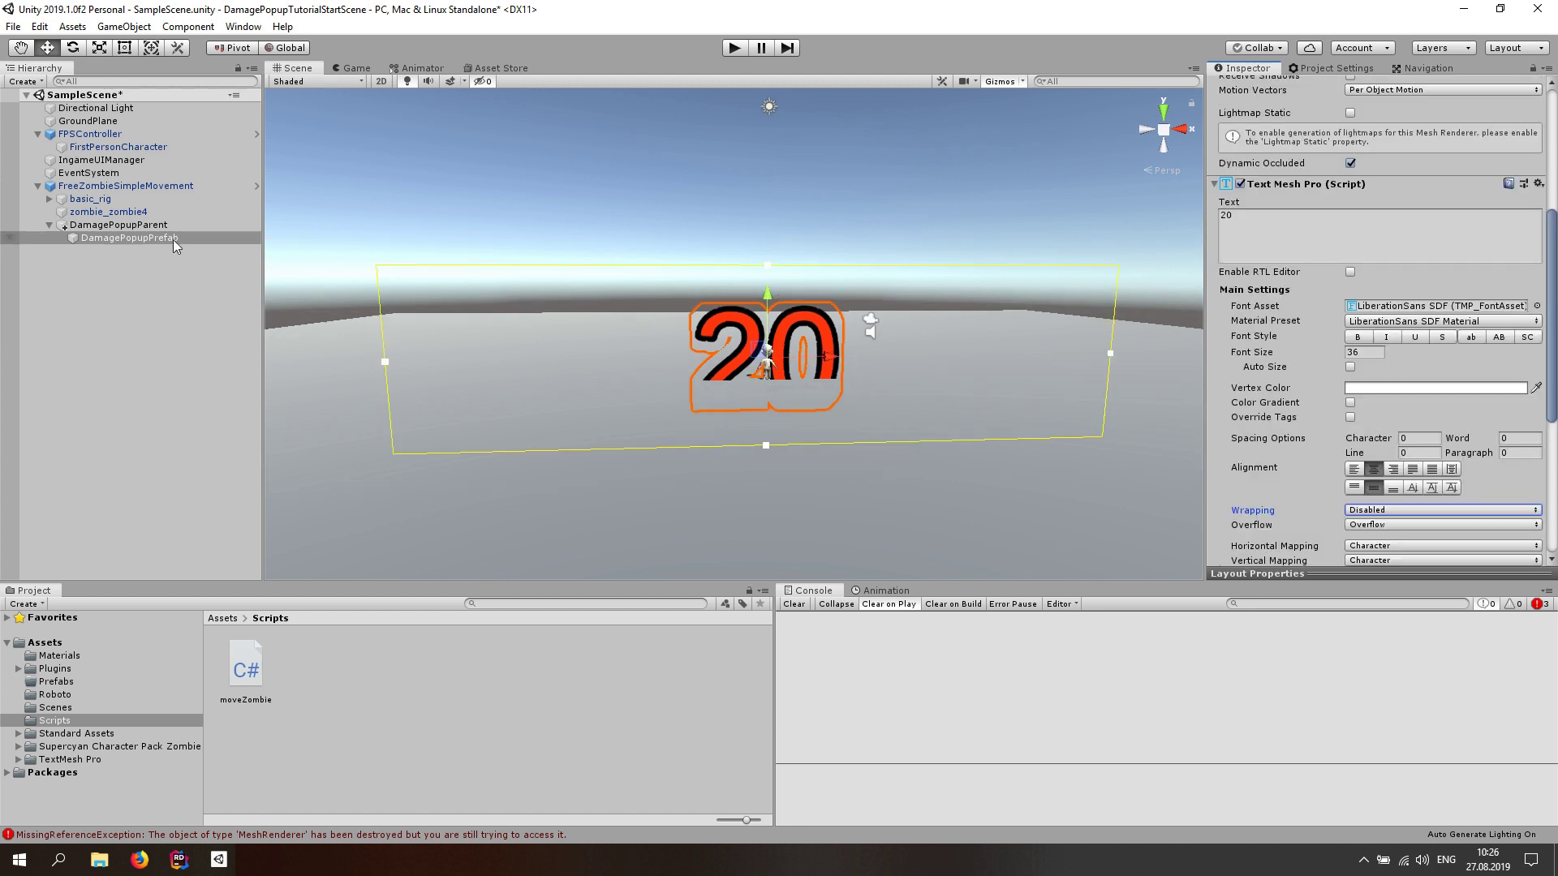
drag(1295, 358, 986, 393)
scroll(723, 425, up, 2)
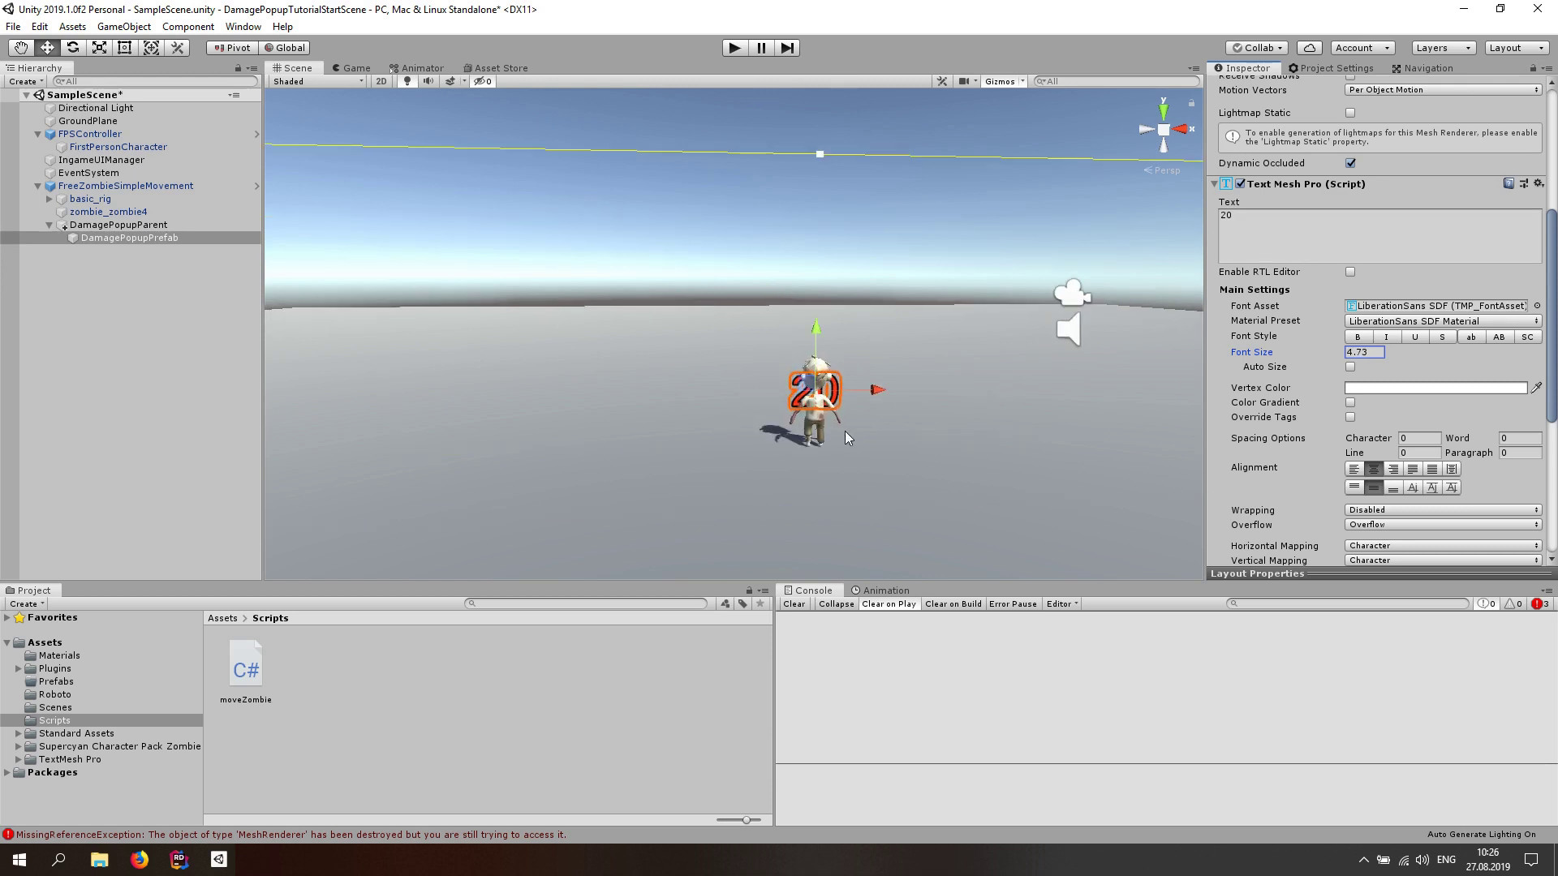
middle_drag(845, 431, 742, 335)
scroll(741, 334, up, 3)
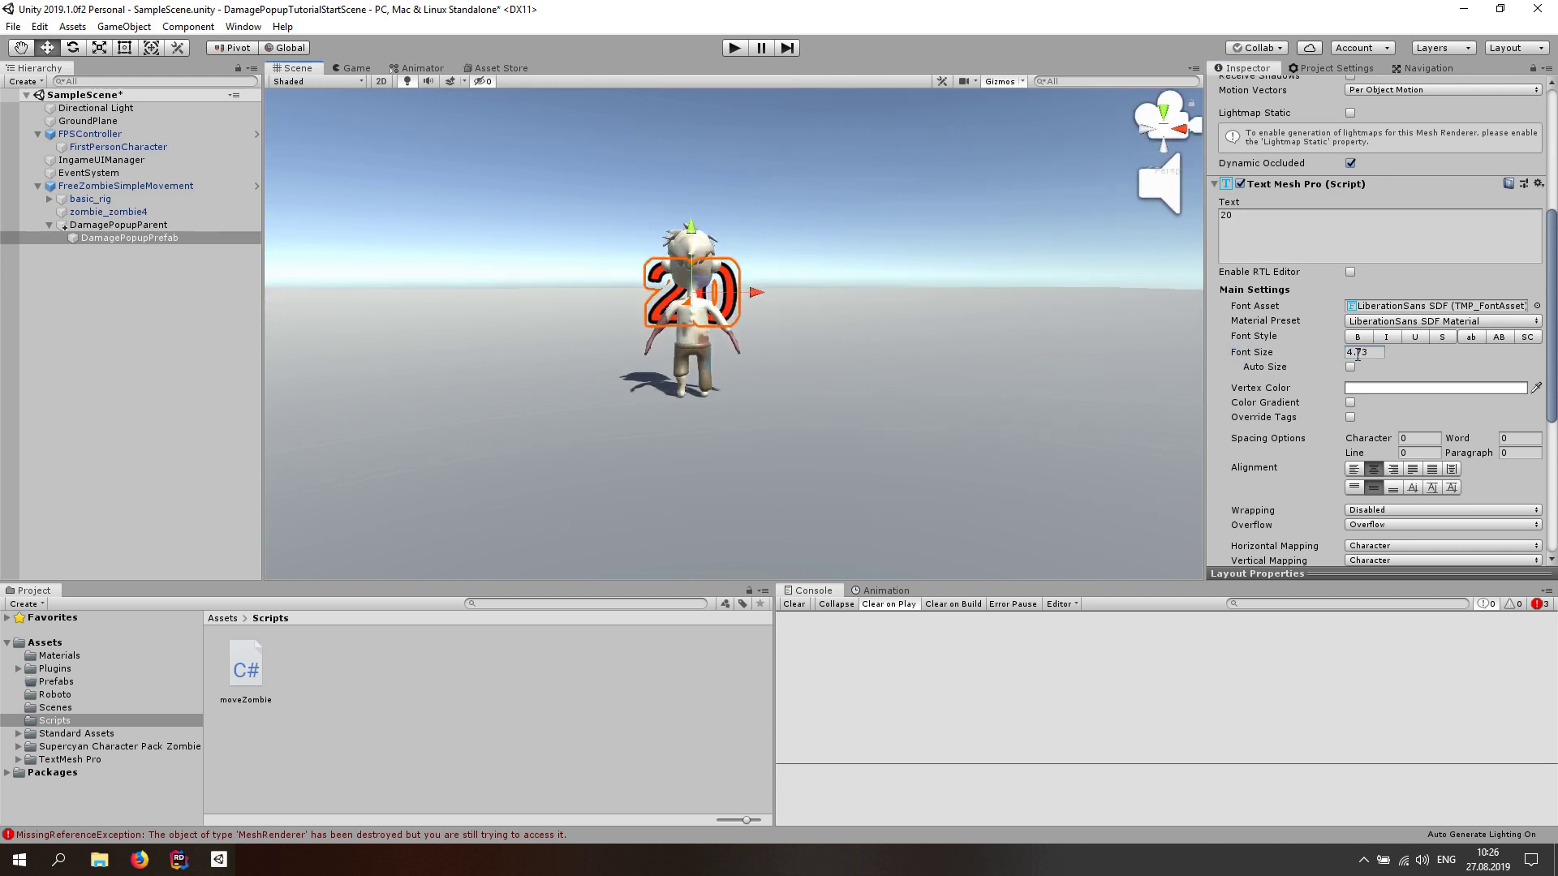
text(3)
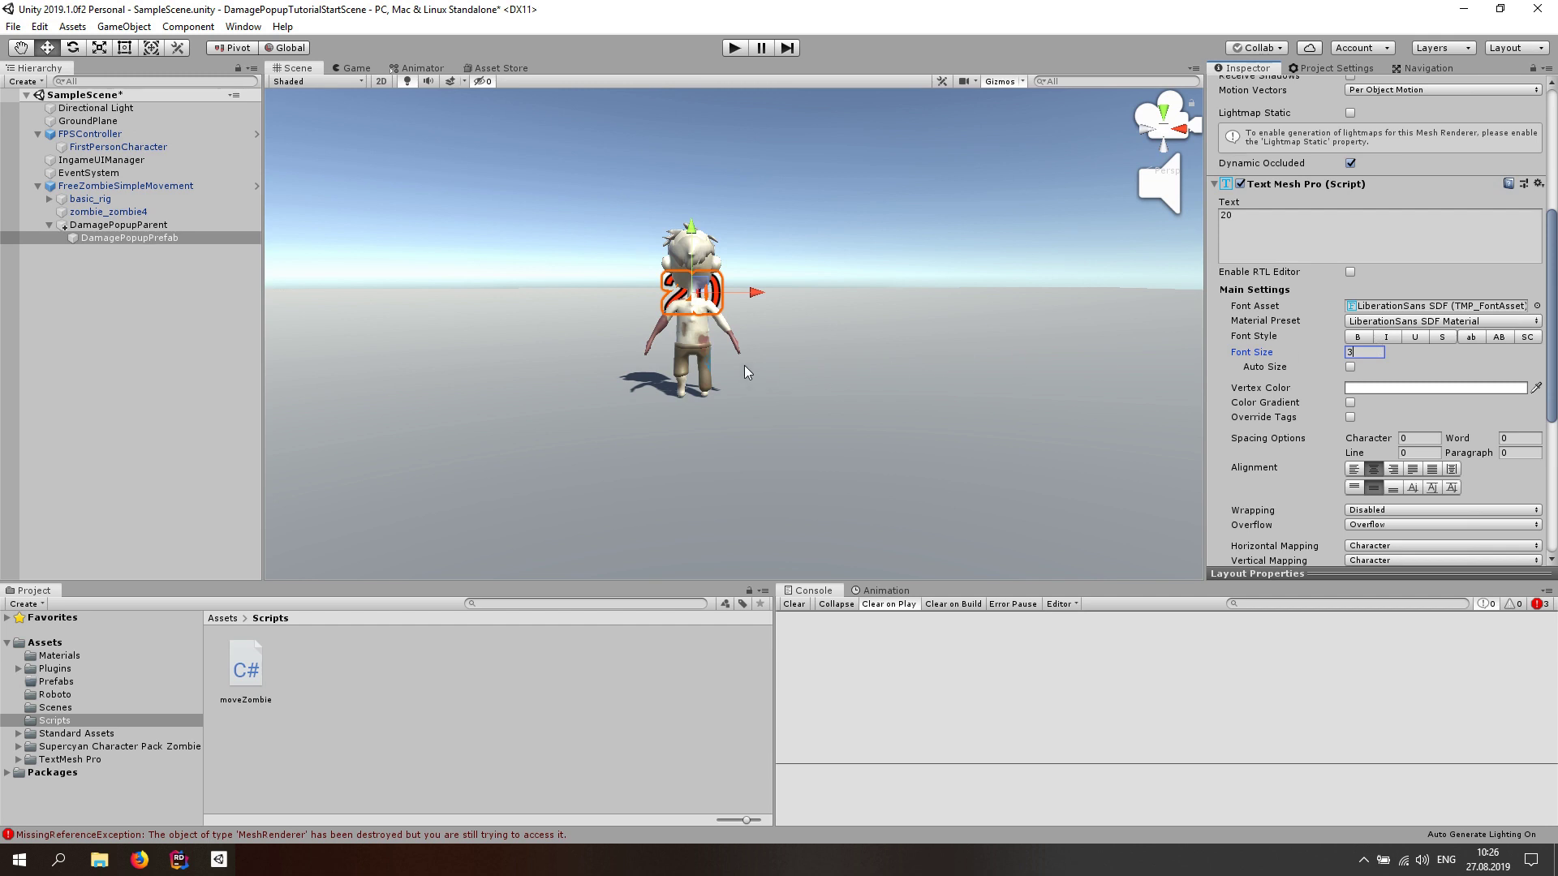
scroll(744, 365, down, 6)
scroll(740, 364, down, 3)
click(124, 48)
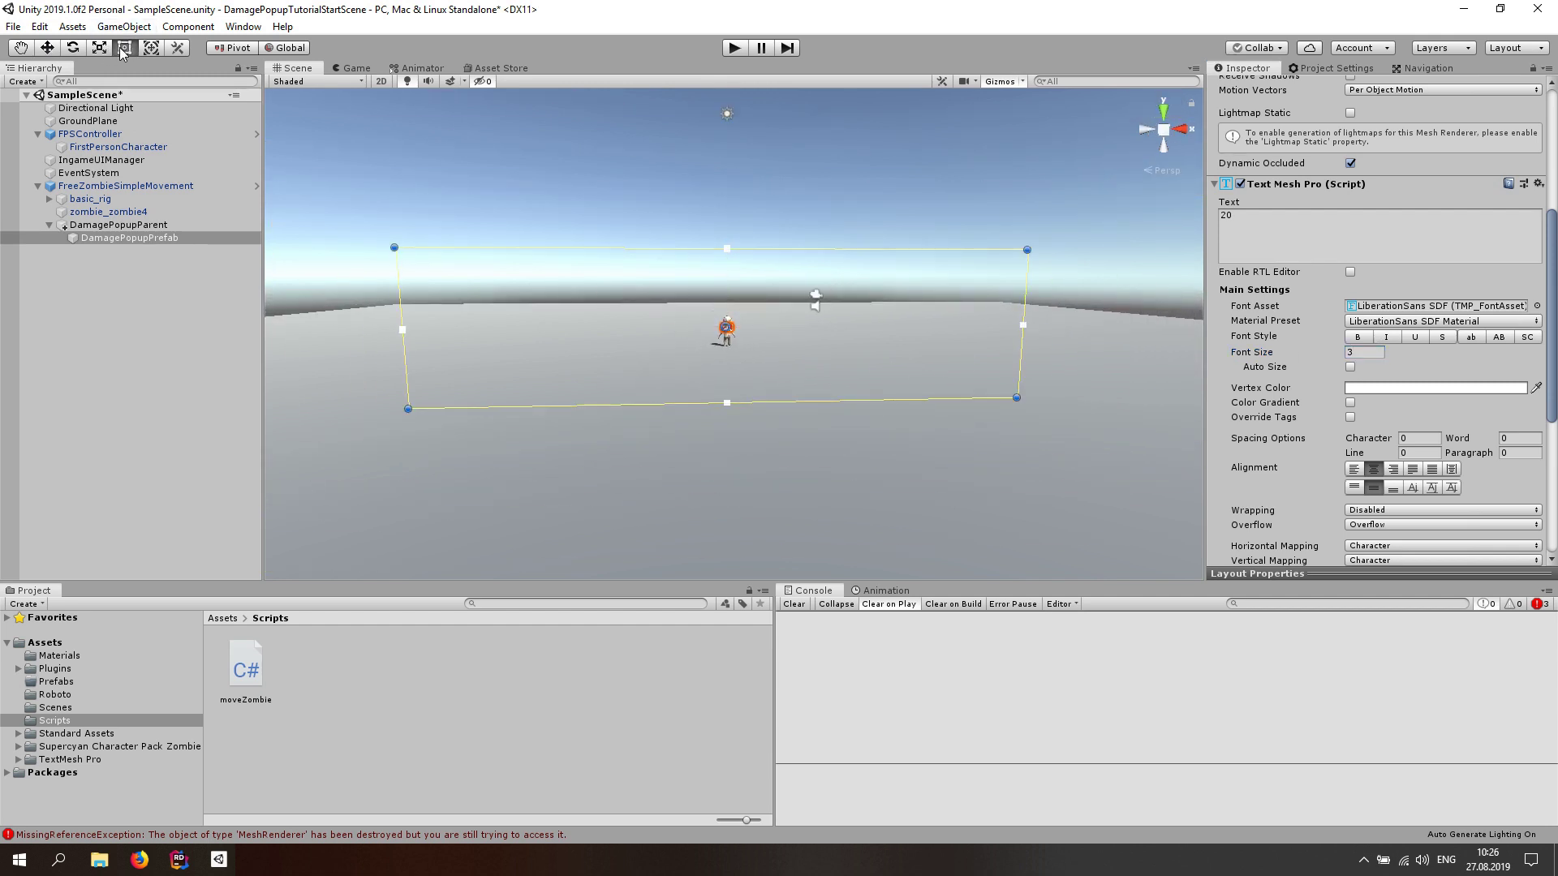
- Fit the text rectangle tightly around the 20 at width 0.6789 and height 0.4211
drag(1024, 282, 740, 316)
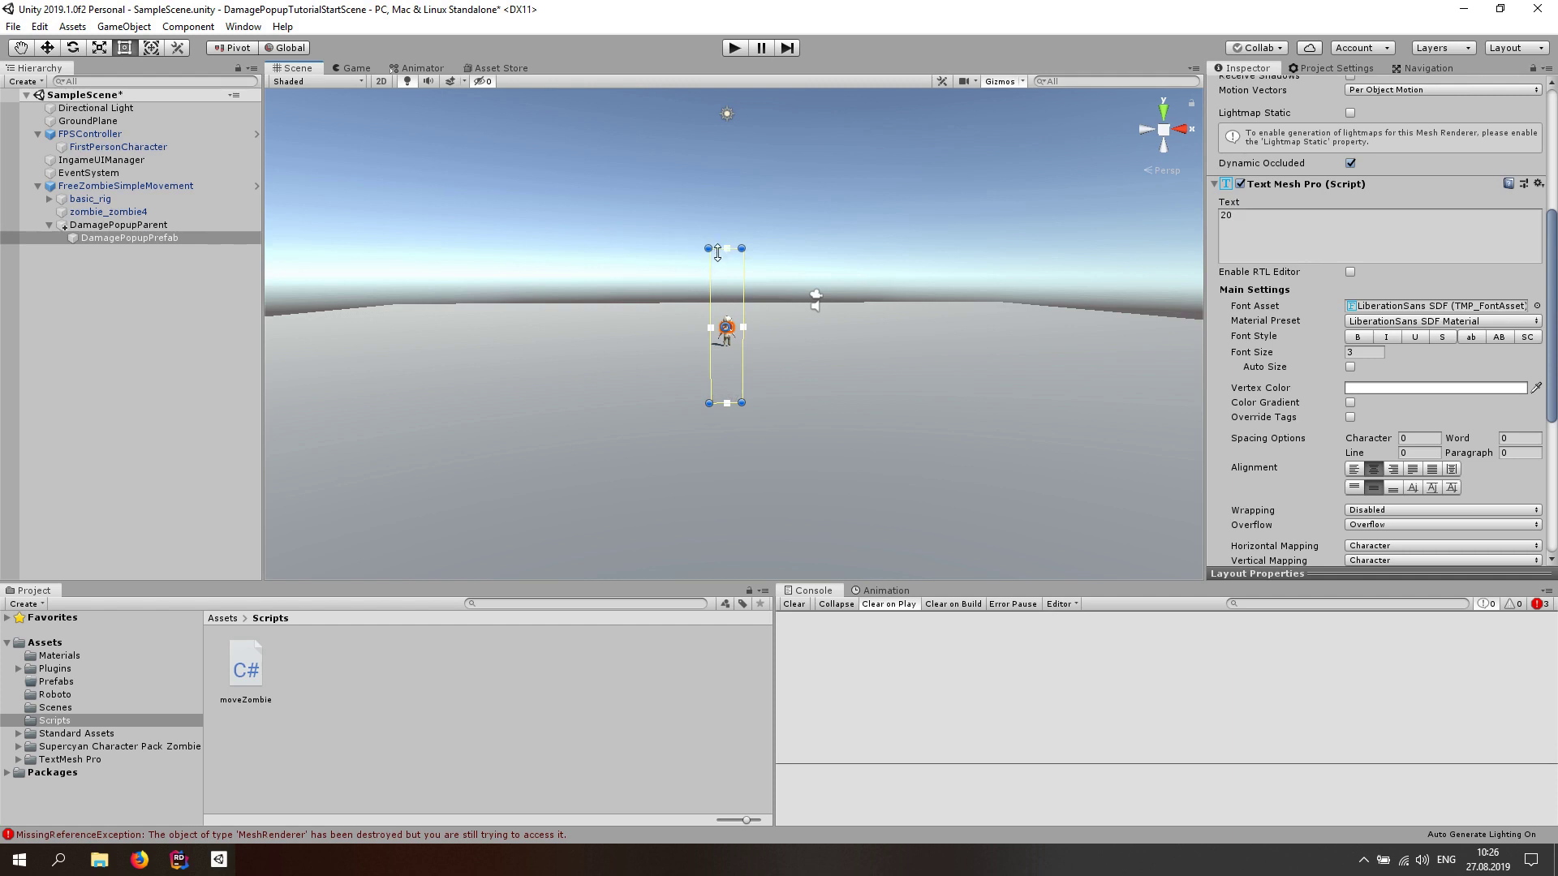
drag(717, 258, 714, 319)
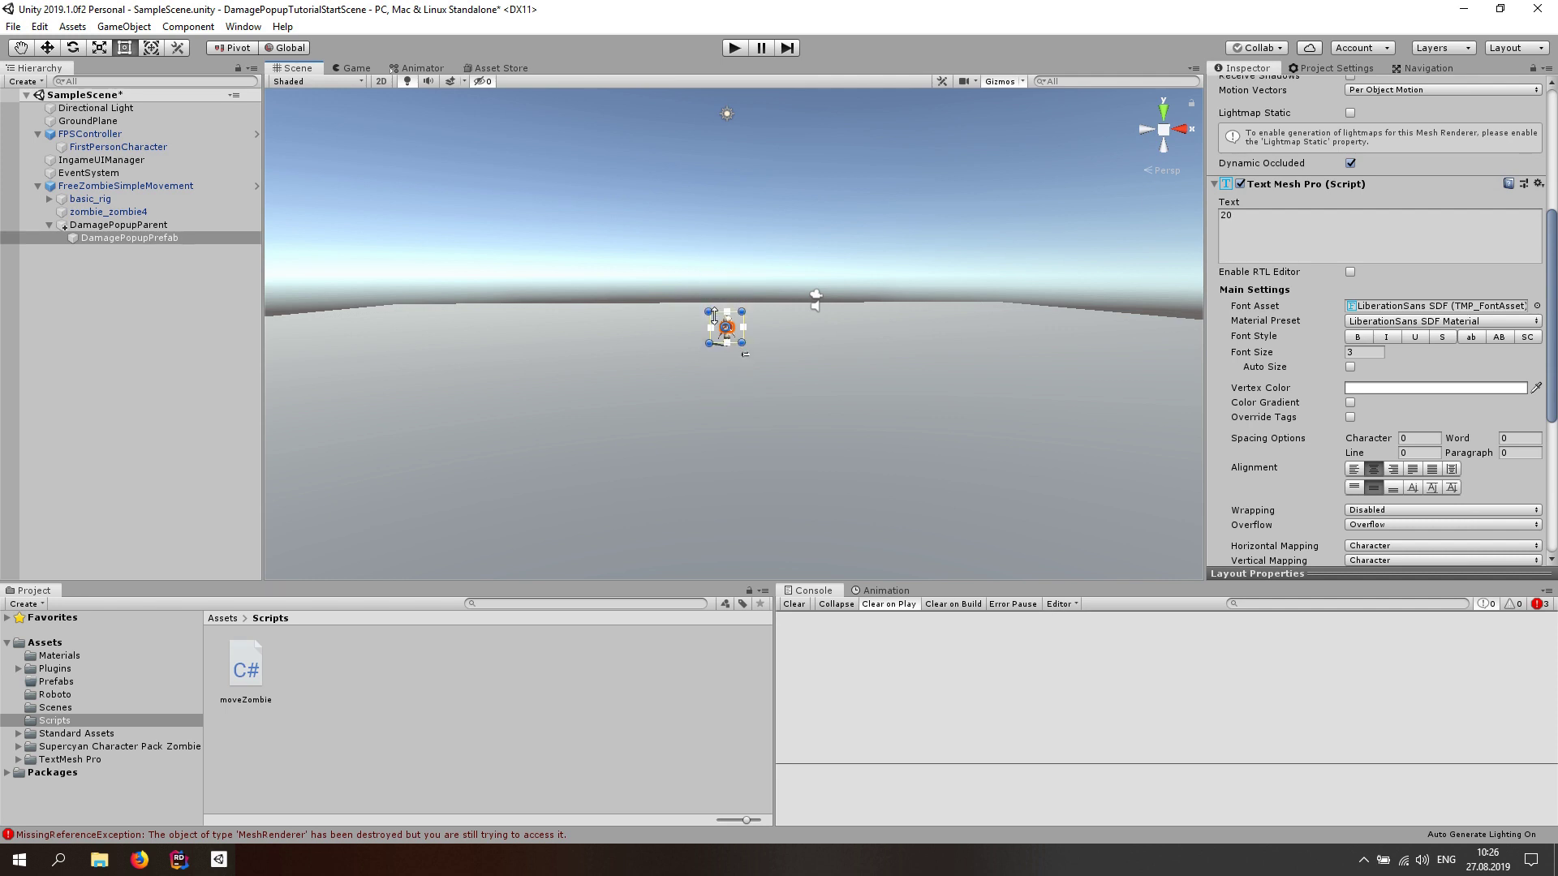
scroll(745, 375, up, 5)
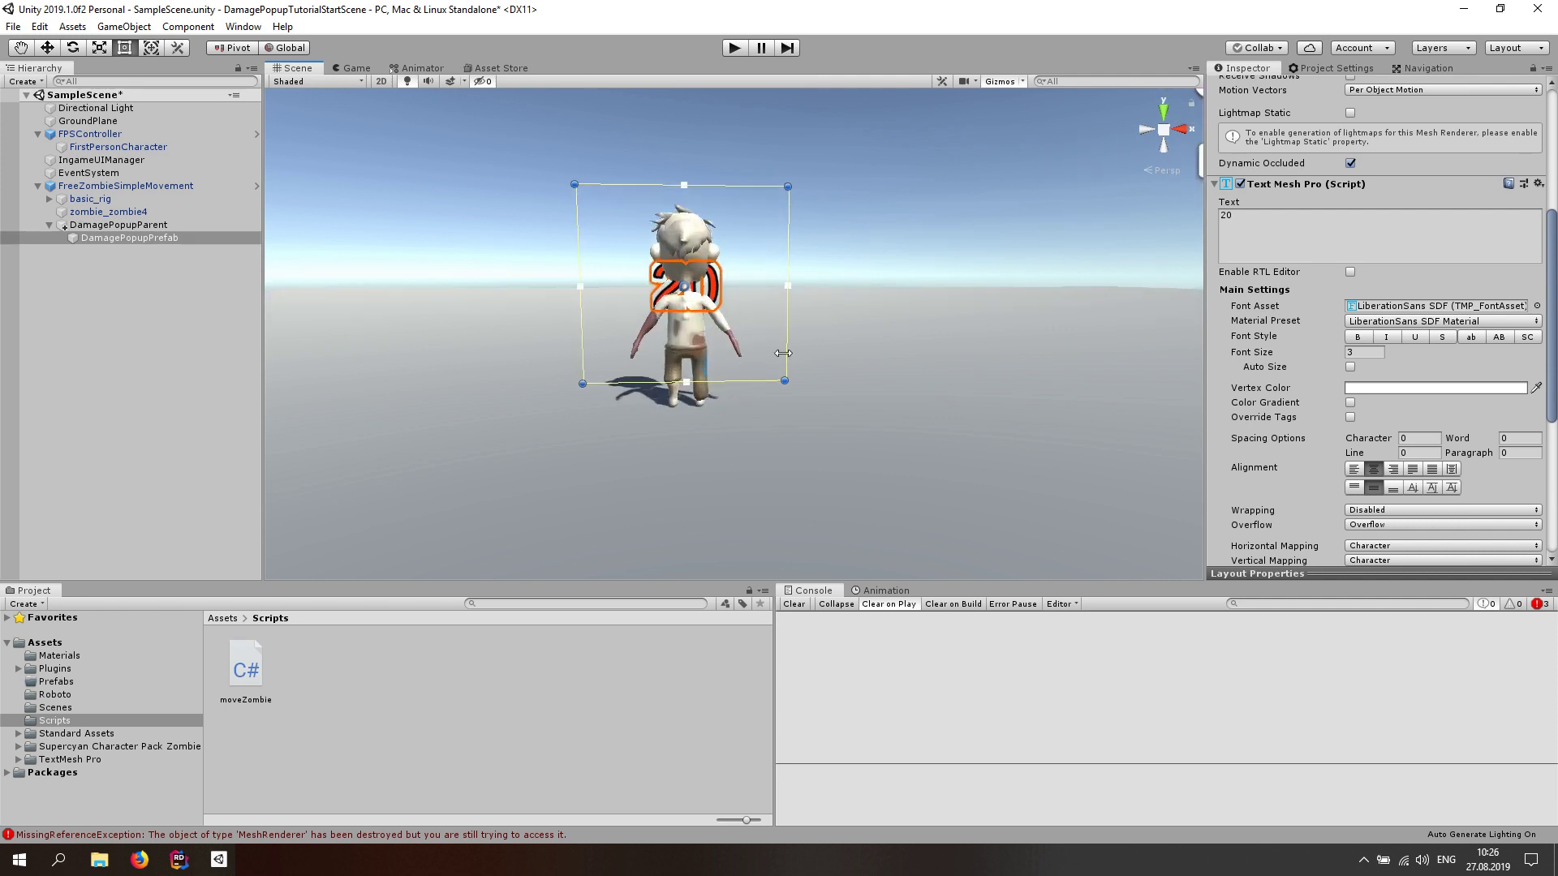
alt+drag(770, 346, 749, 343)
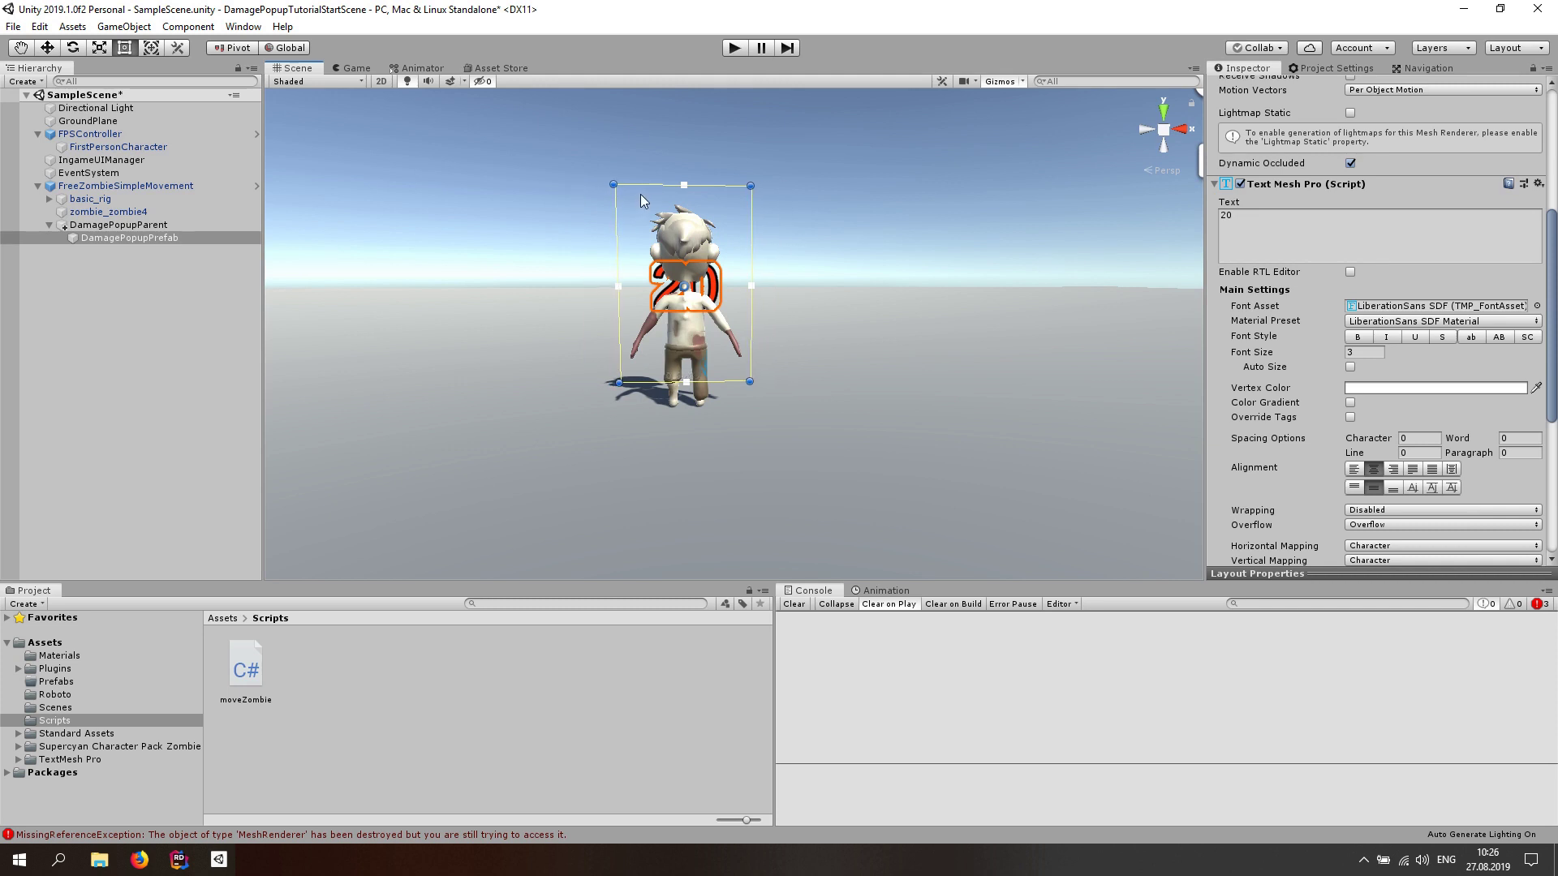
alt+drag(645, 185, 630, 243)
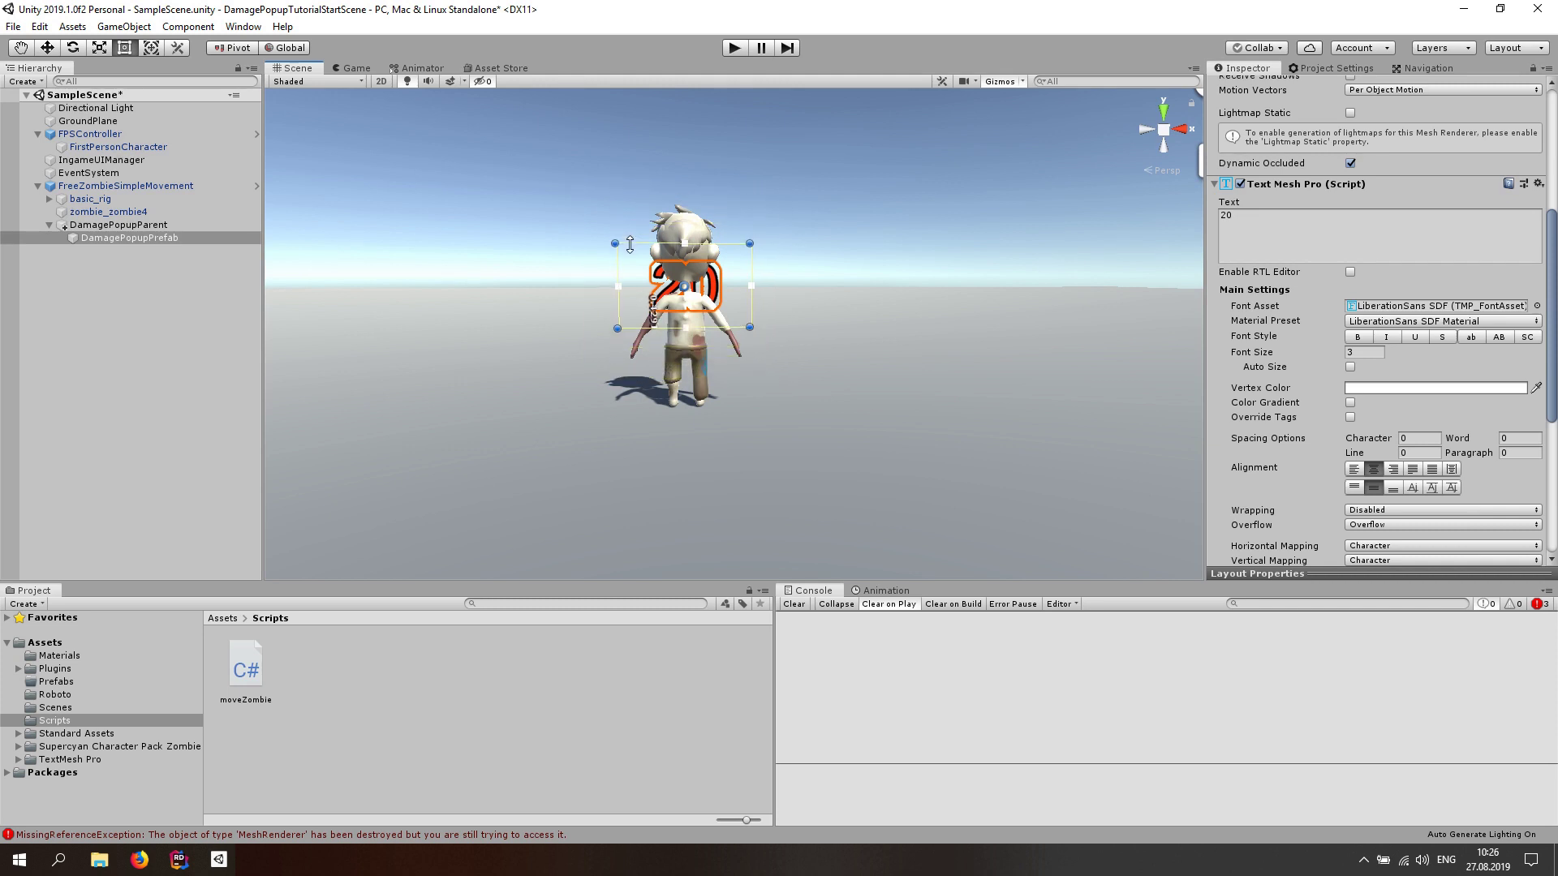
scroll(733, 338, up, 4)
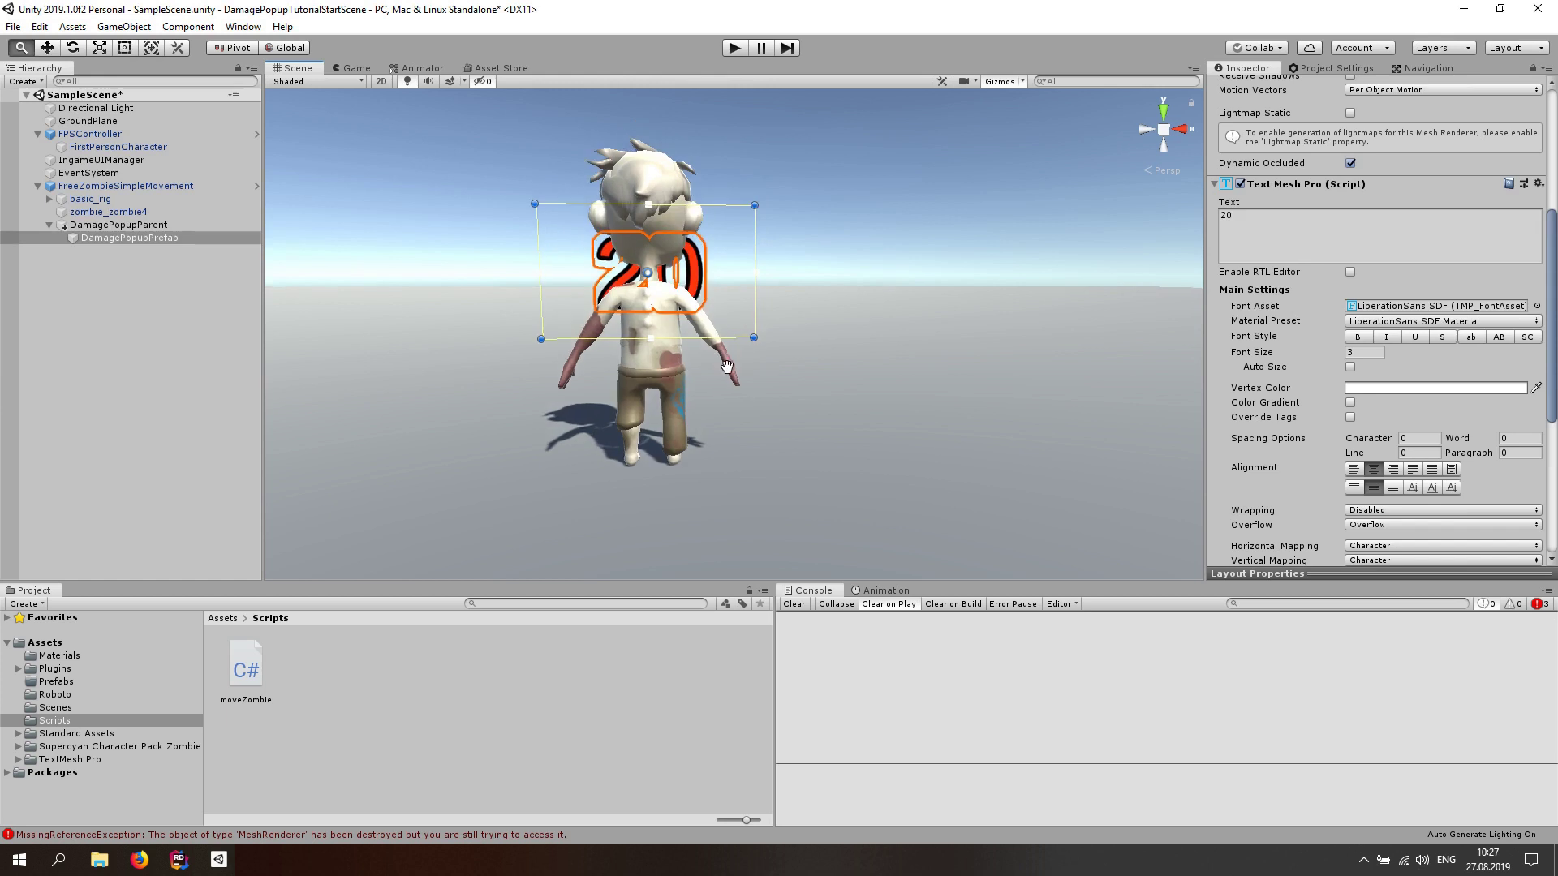
mouse_move(431, 426)
alt+mouse_down()
mouse_move(915, 463)
mouse_move(751, 410)
mouse_move(546, 431)
mouse_move(835, 414)
mouse_move(626, 445)
mouse_move(457, 421)
alt+mouse_up()
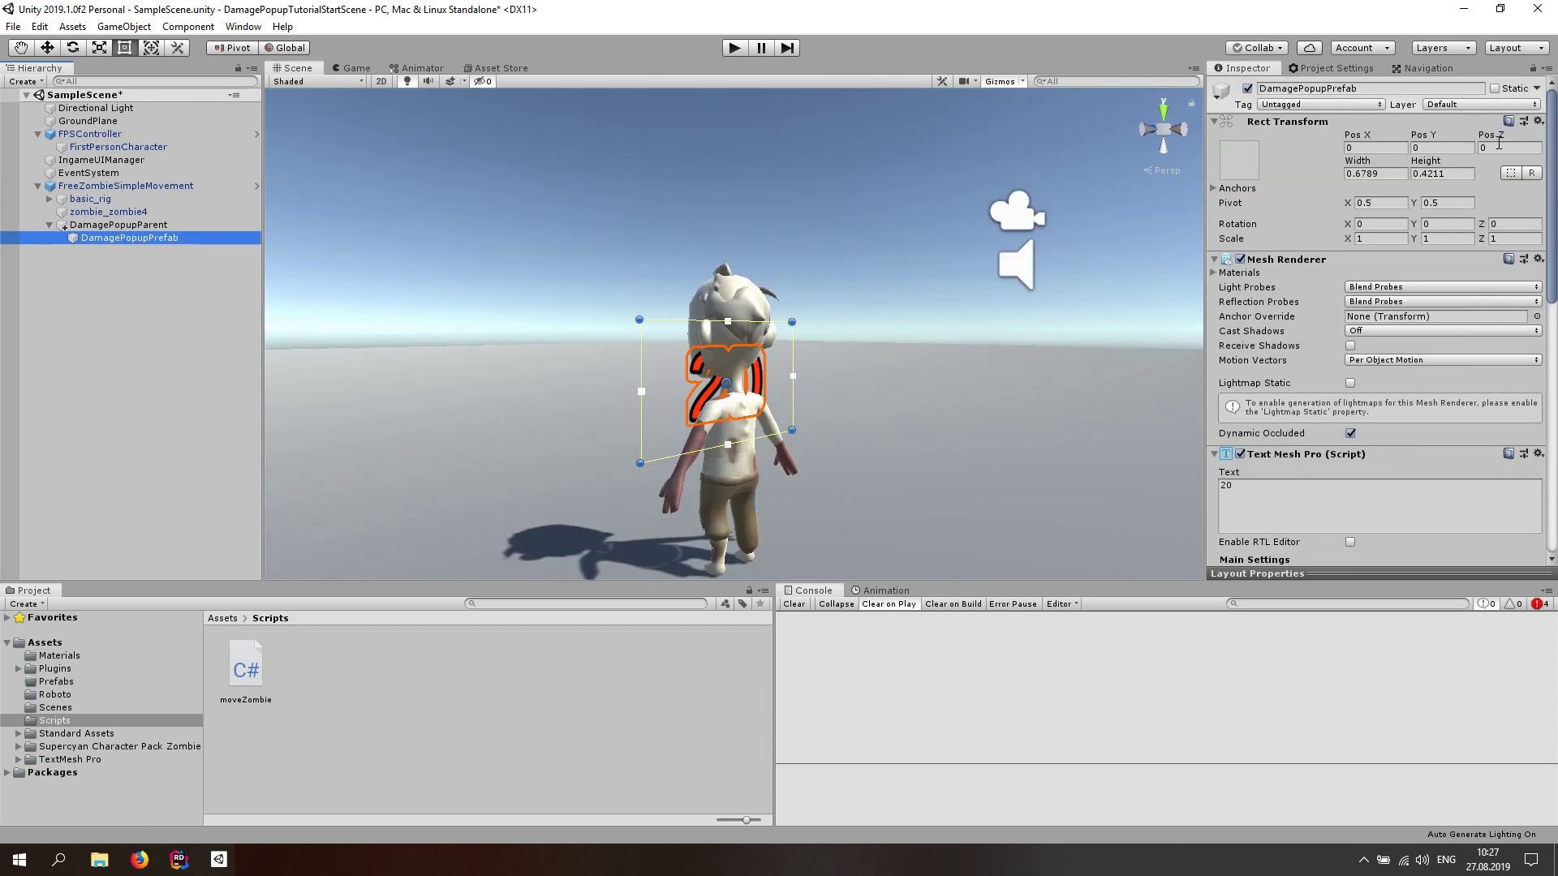
- Add a new User Layer 8 named ingameUI
click(1435, 115)
click(1441, 217)
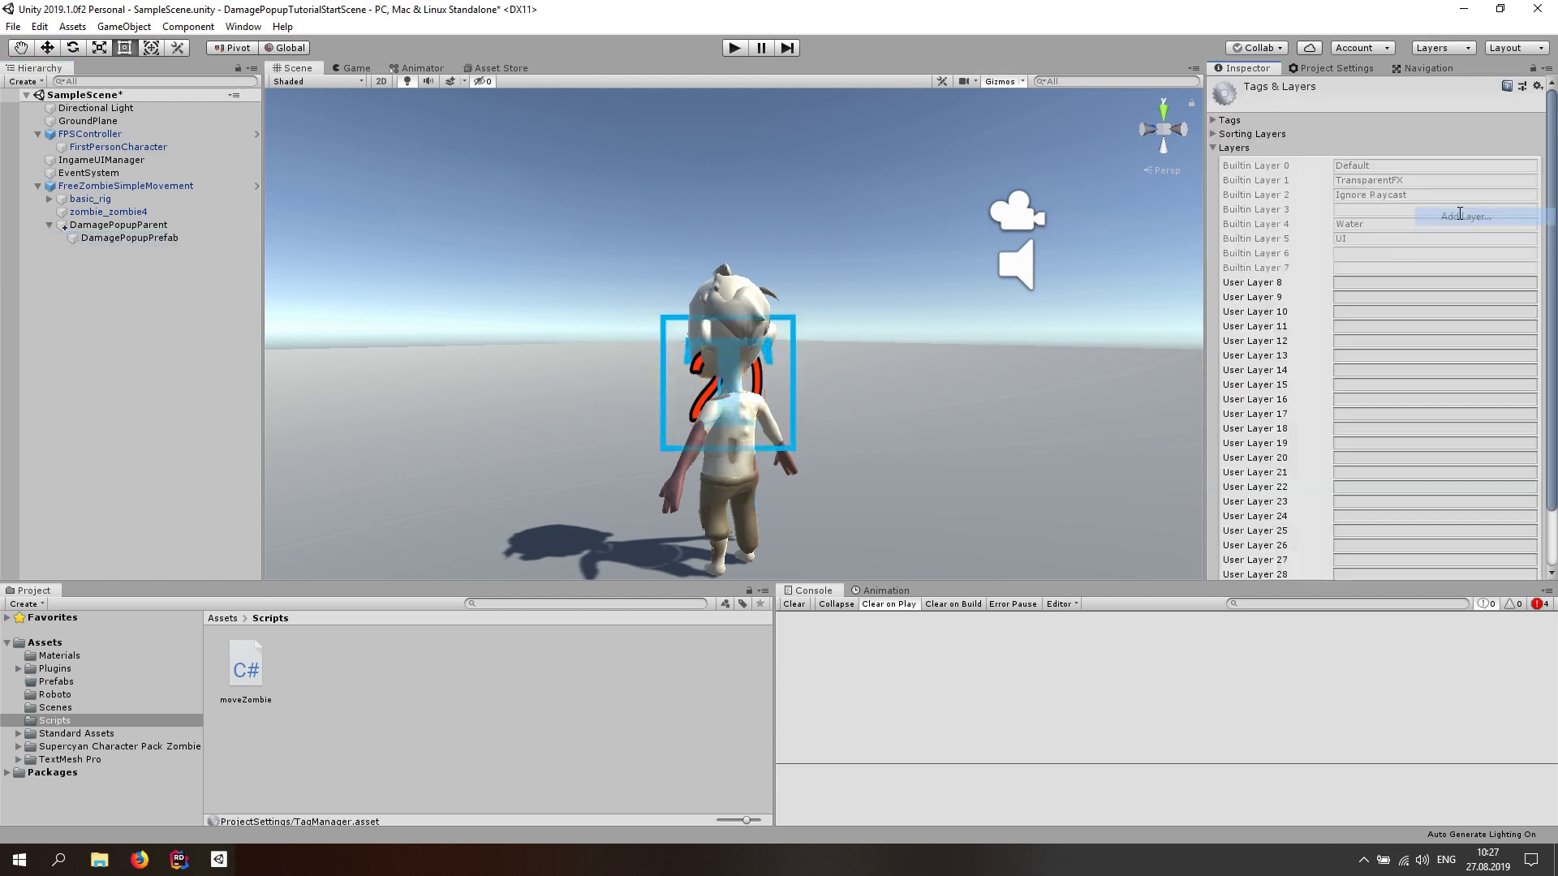
click(1357, 281)
text(ingameUI)
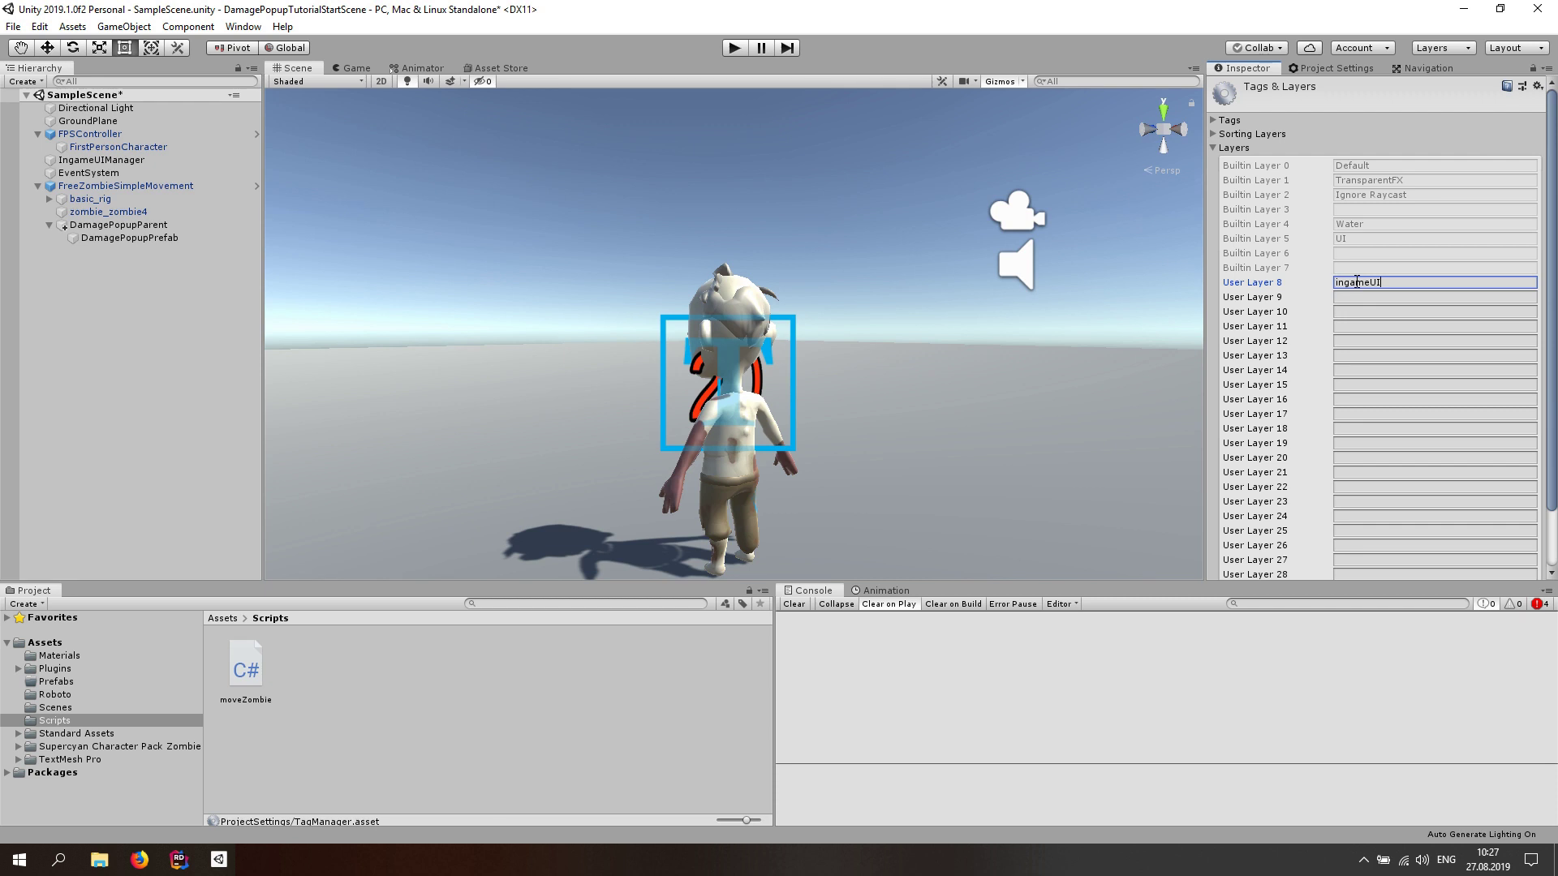
- Assign DamagePopupPrefab to layer 8: ingameUI
click(172, 247)
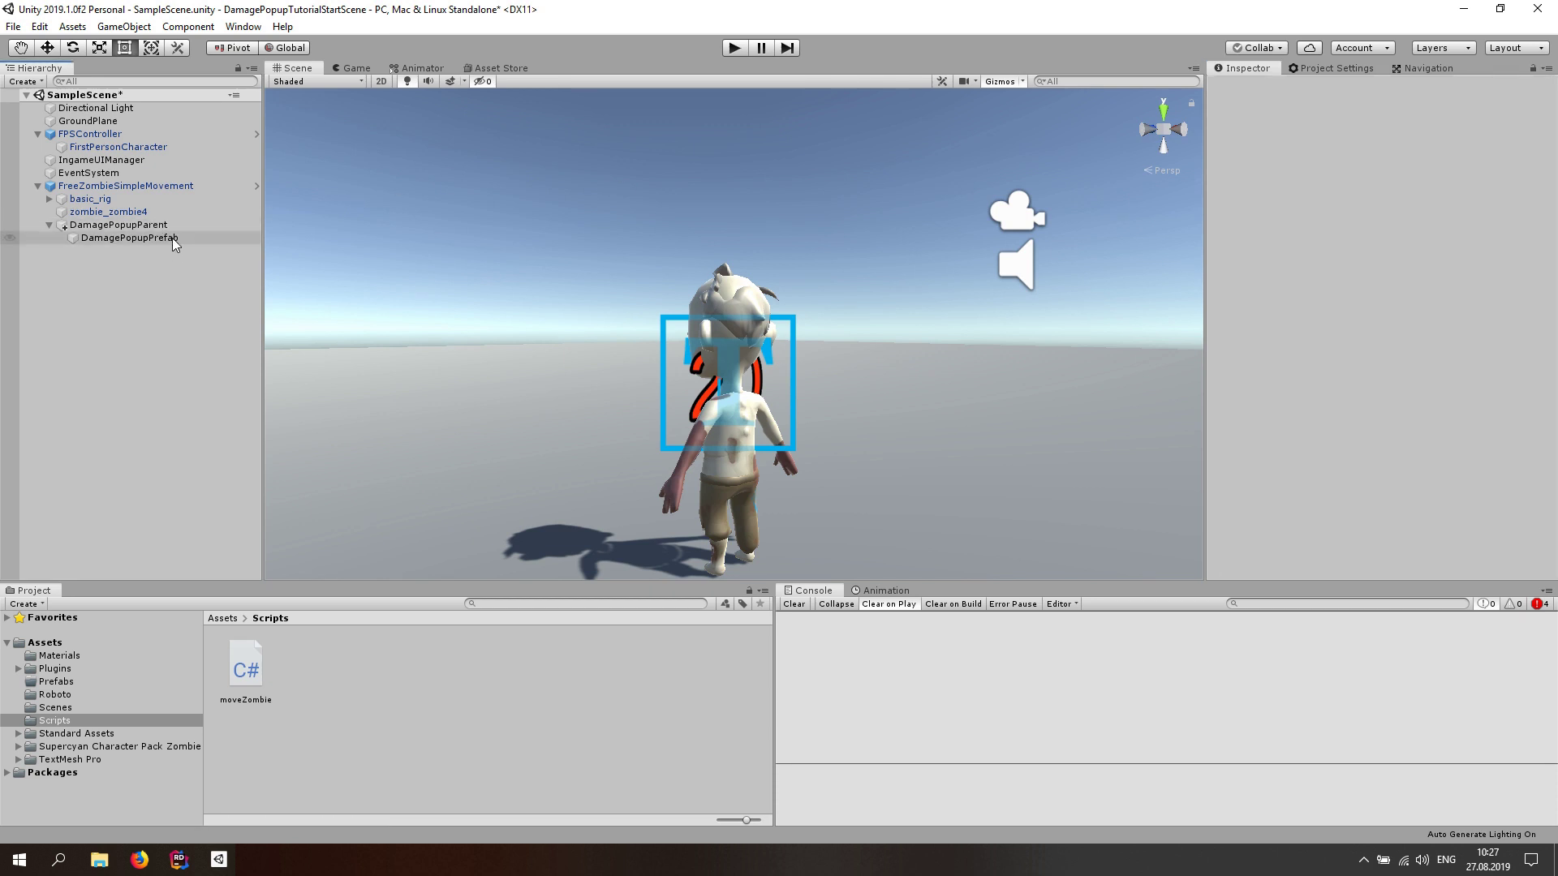
click(172, 238)
click(1481, 104)
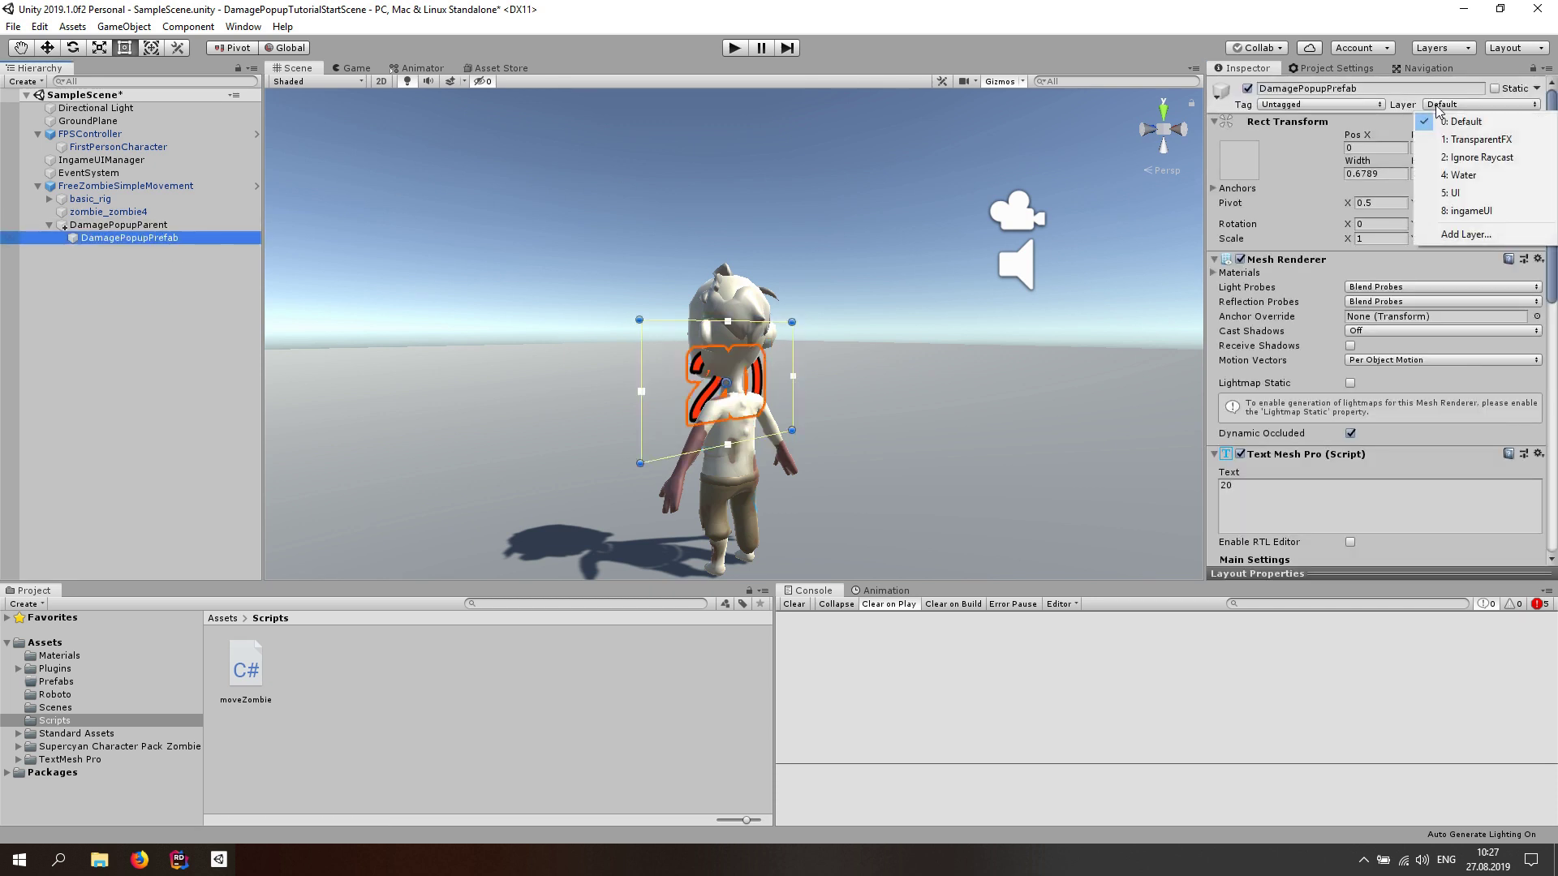
click(1471, 211)
right_drag(982, 328, 946, 367)
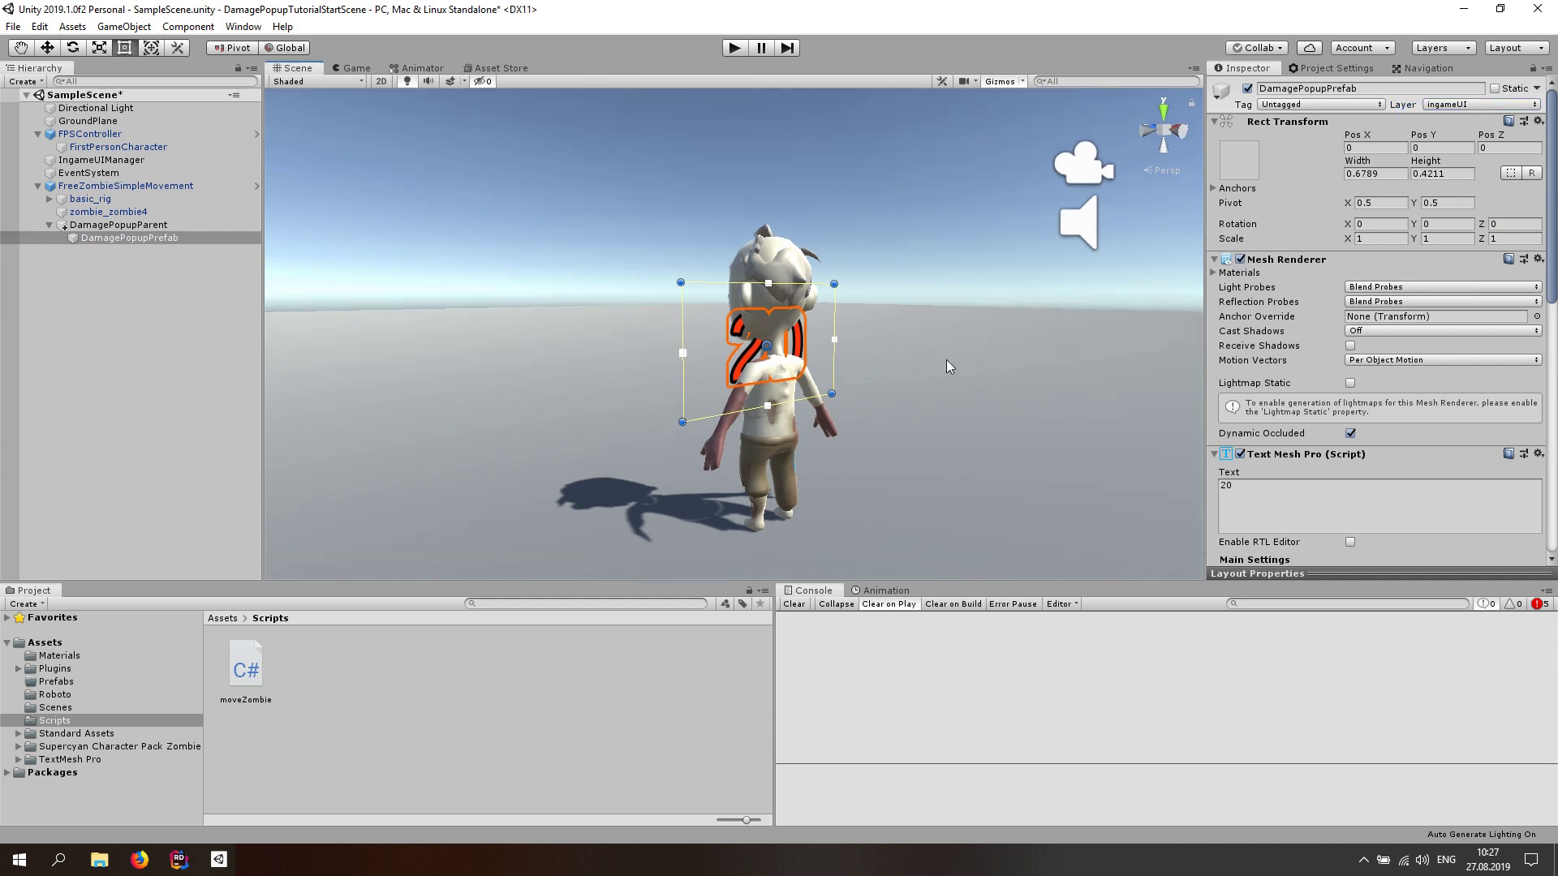
middle_drag(947, 359, 872, 363)
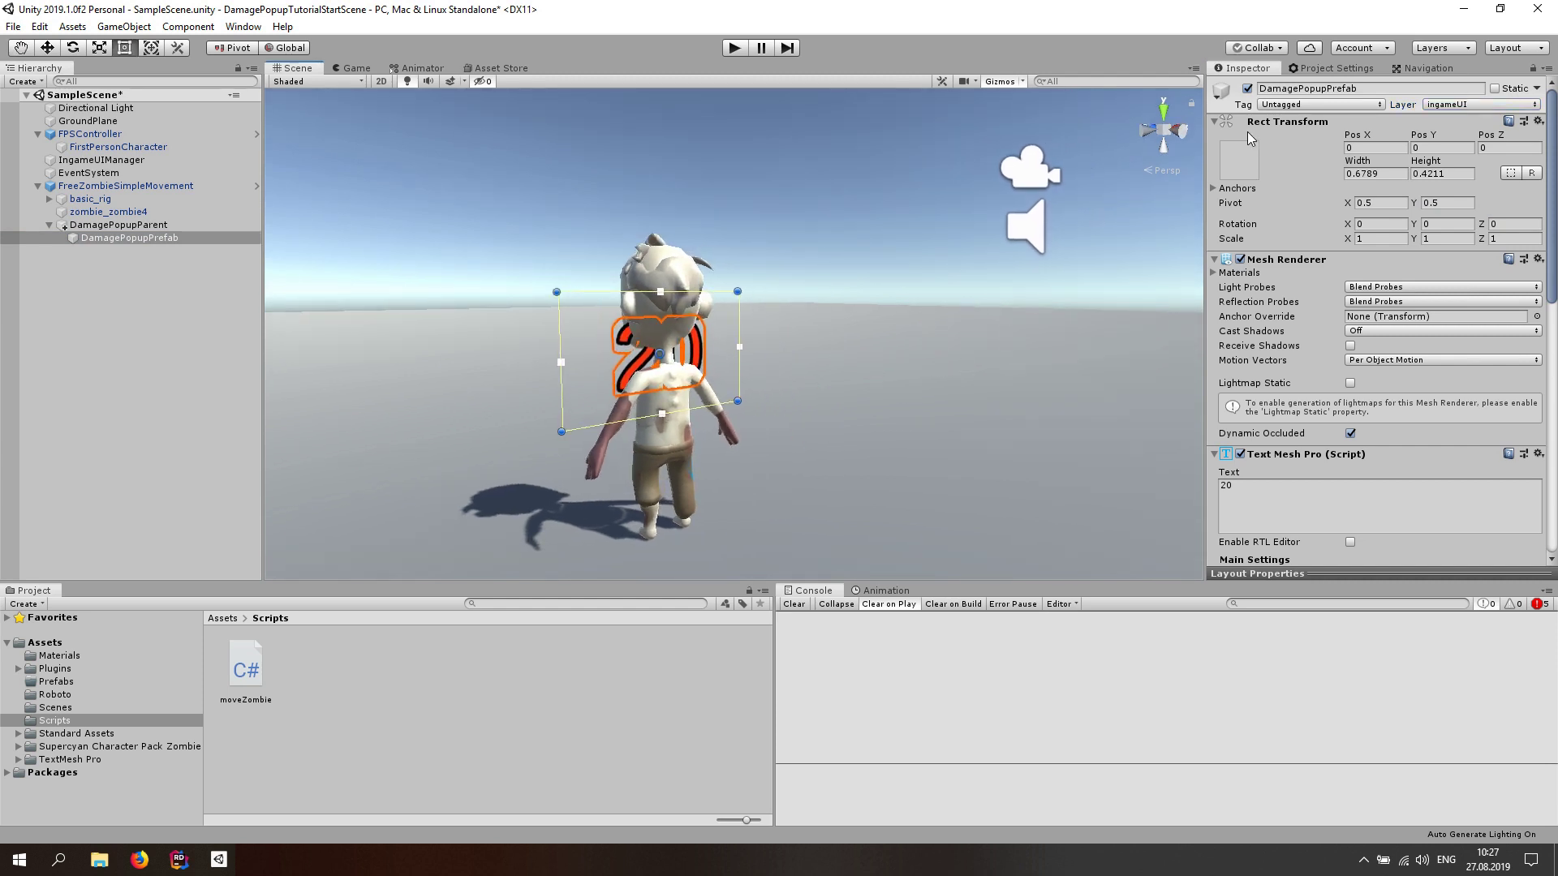
scroll(1274, 266, down, 3)
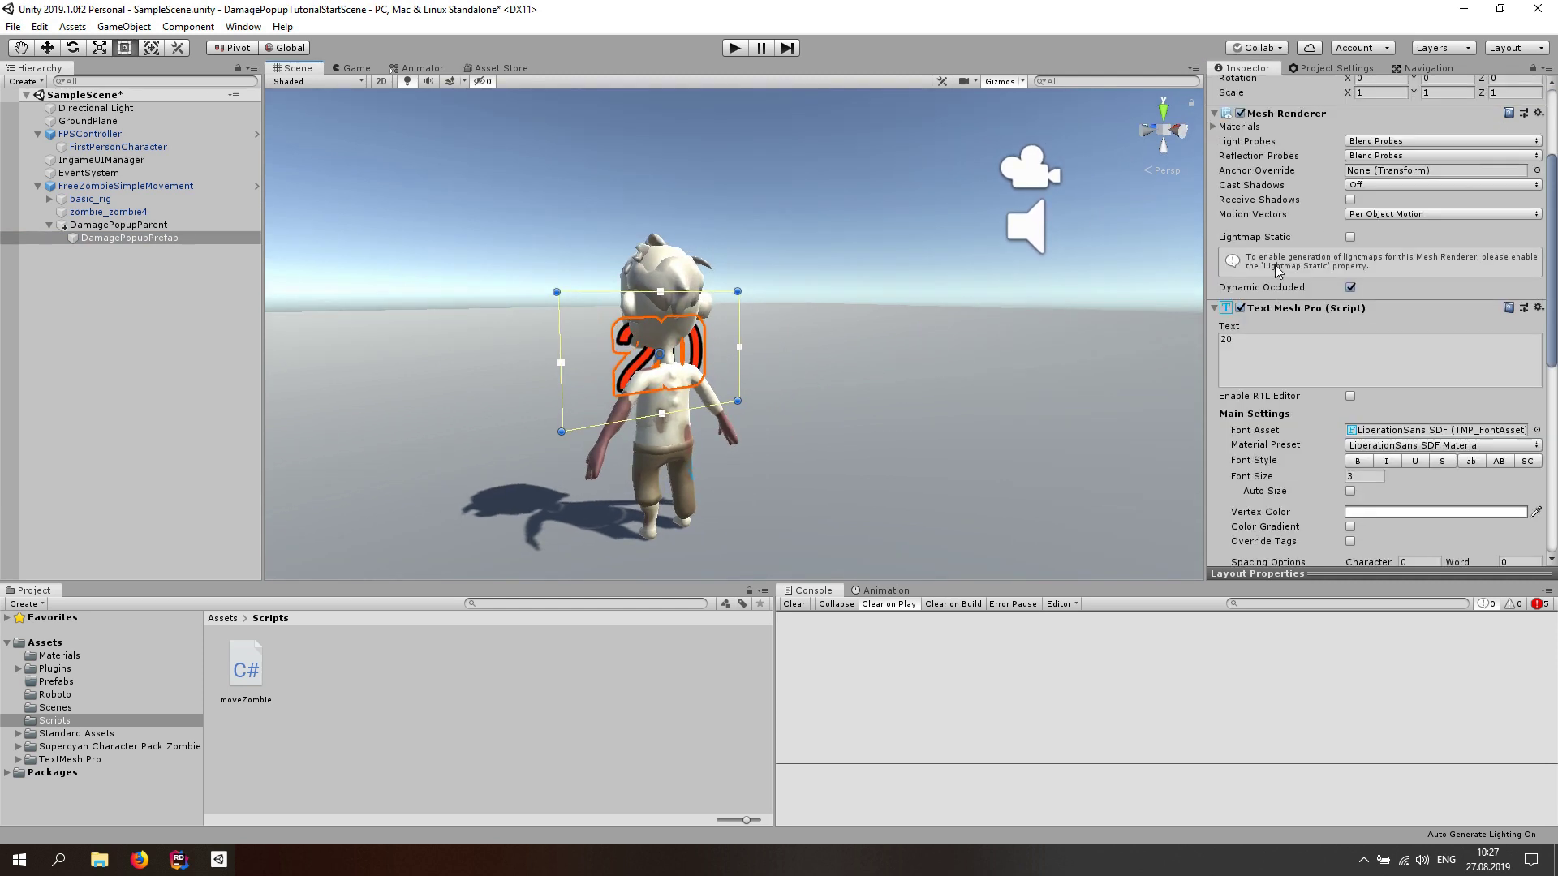
scroll(1274, 265, down, 3)
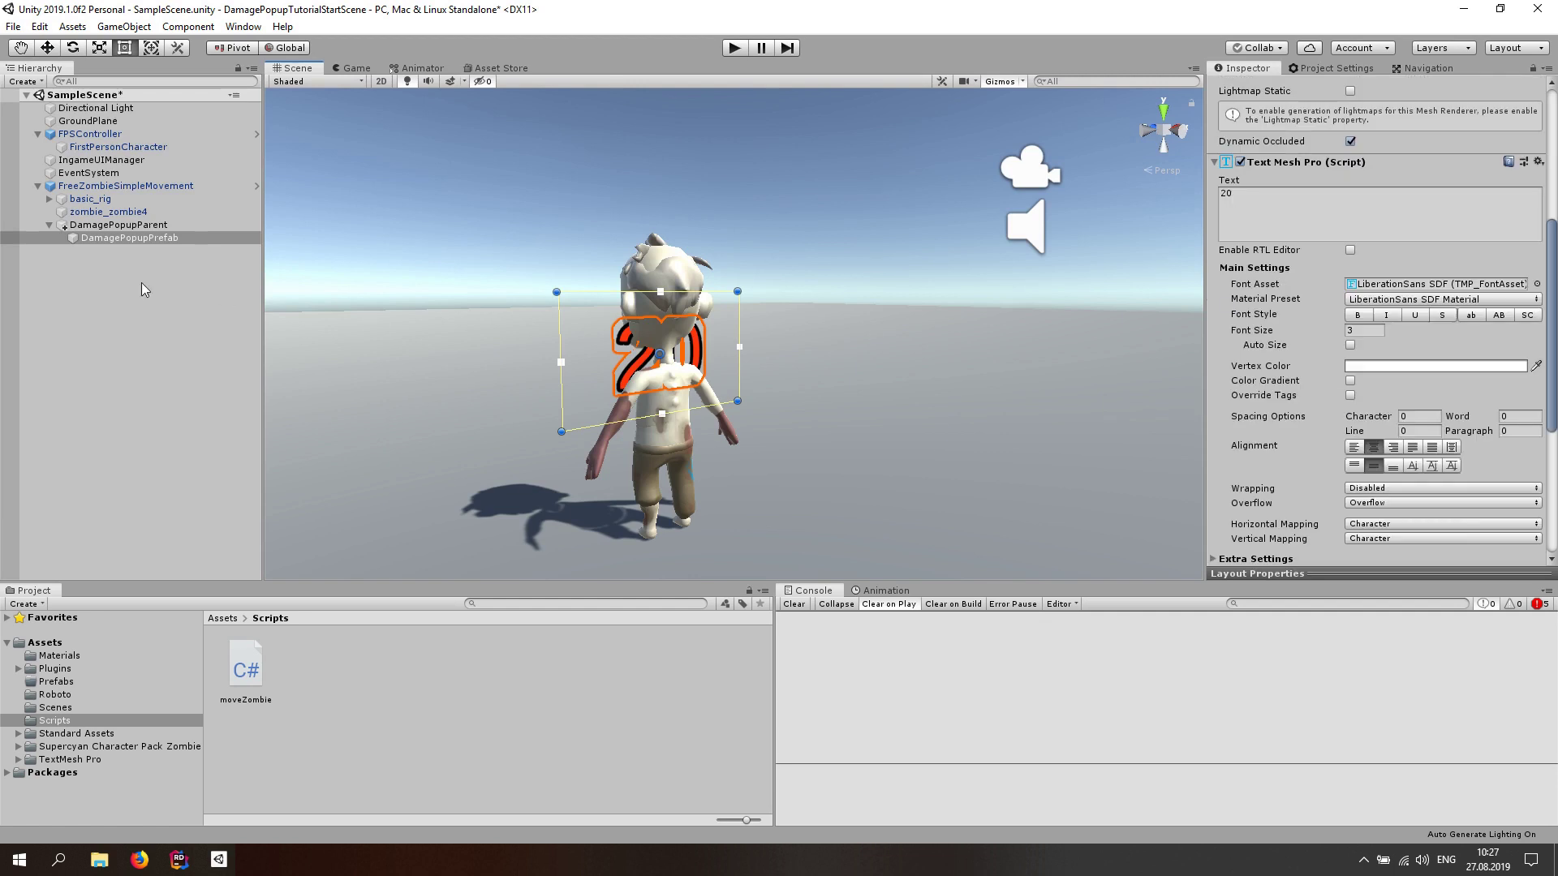
- Drag DamagePopupPrefab from the Hierarchy into Assets > Prefabs to make a prefab
click(56, 682)
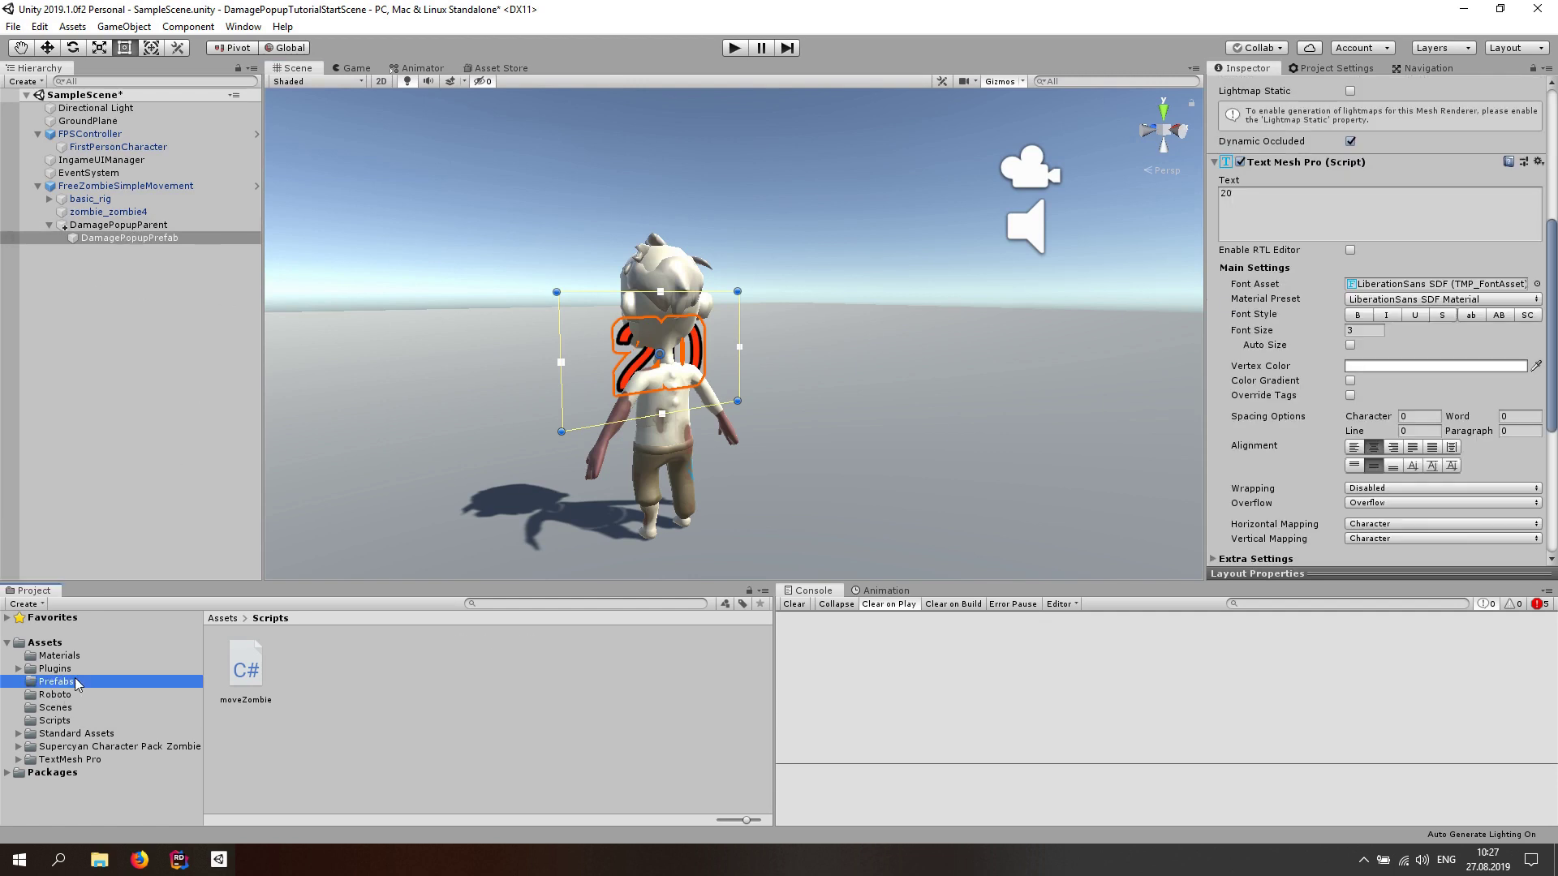
drag(117, 236, 310, 697)
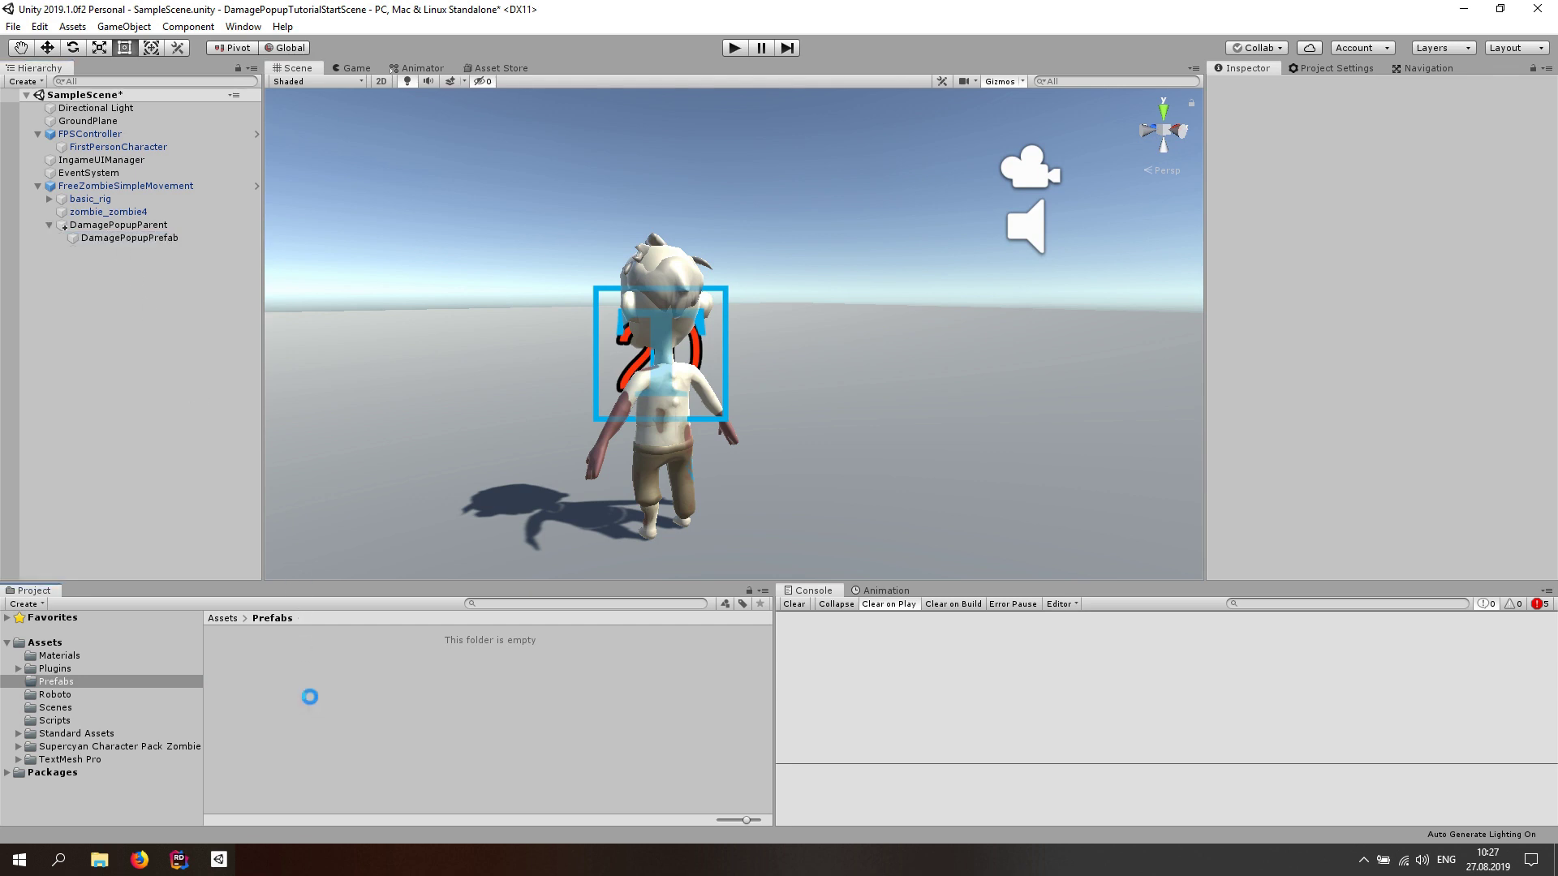